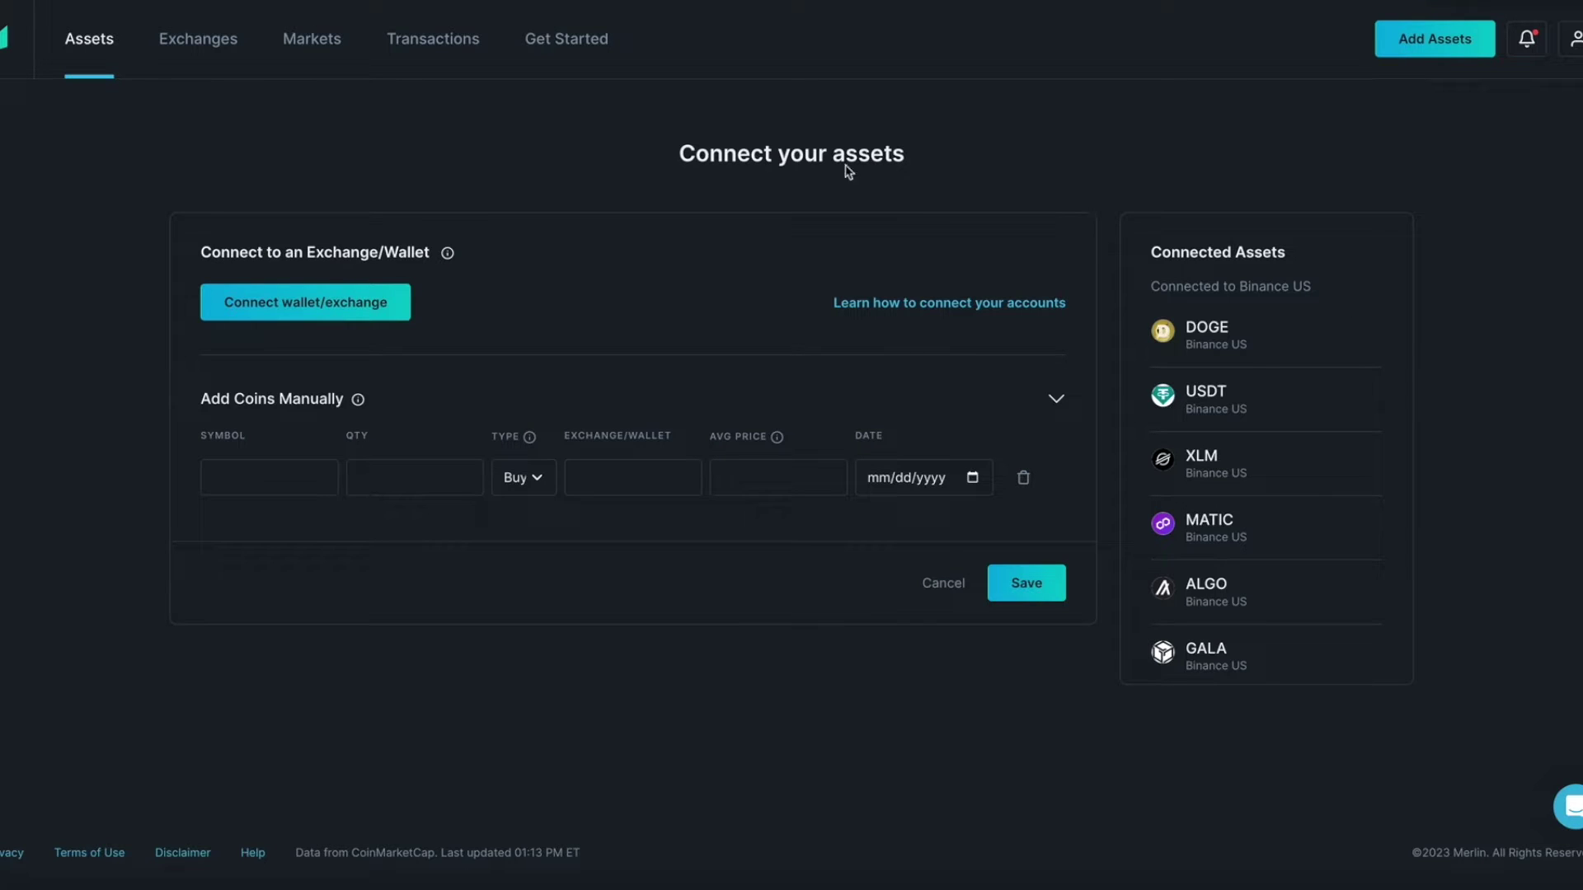
# Step: Open the Get Started guide and show the Metamask instructions under Wallets
pyautogui.click(550, 43)
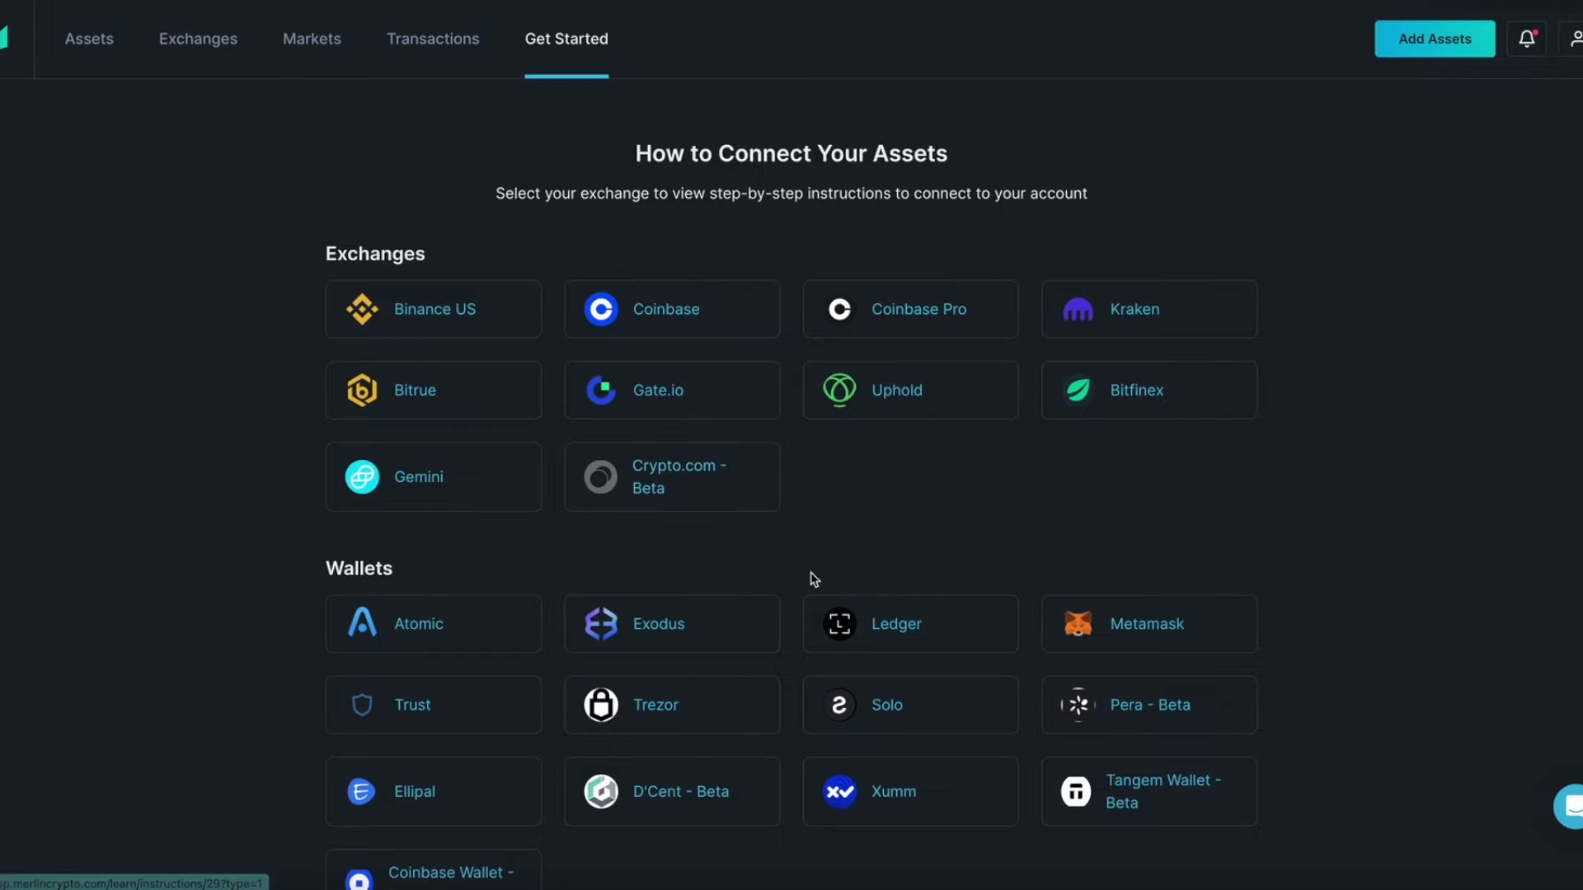
pyautogui.scroll(-2, 1046, 566)
pyautogui.click(1155, 501)
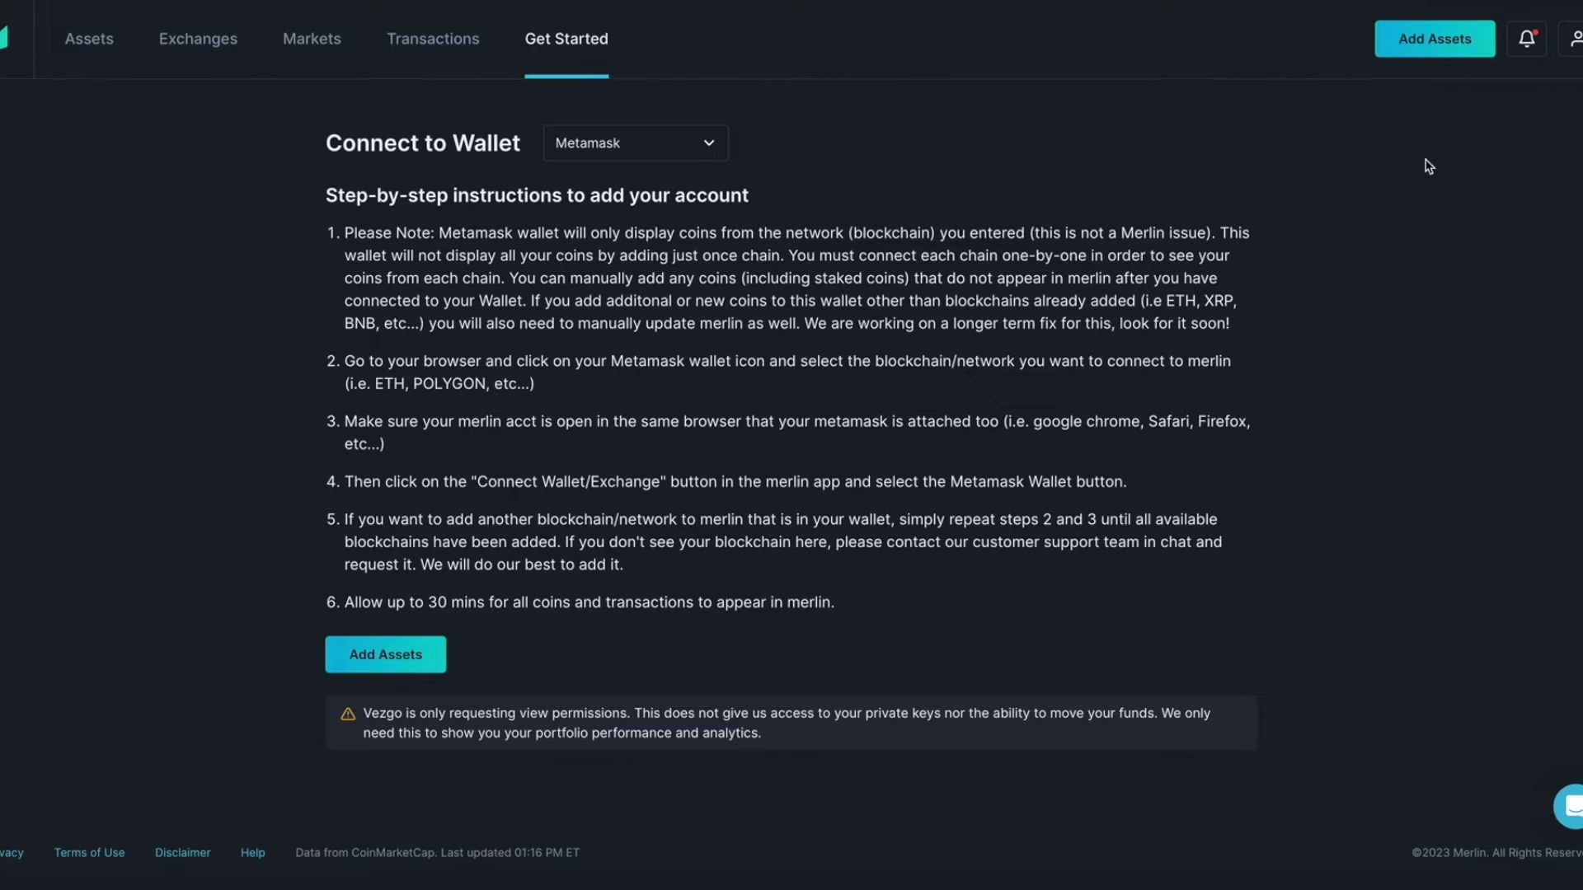
# Step: From Add Assets, start a Vezgo wallet connection and choose MetaMask
pyautogui.click(1432, 45)
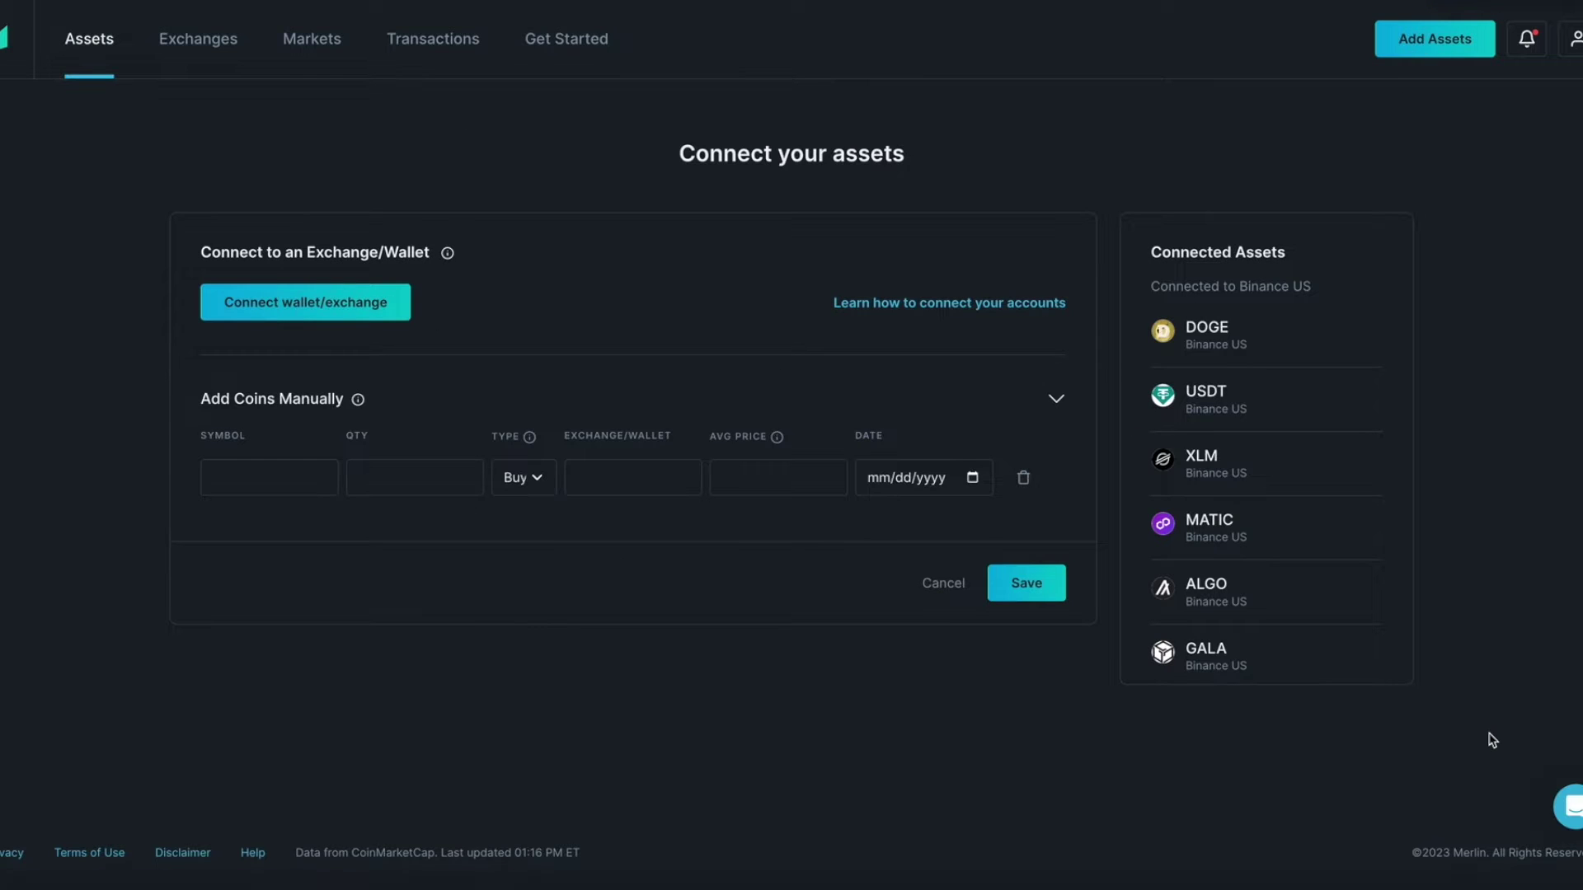
pyautogui.click(293, 313)
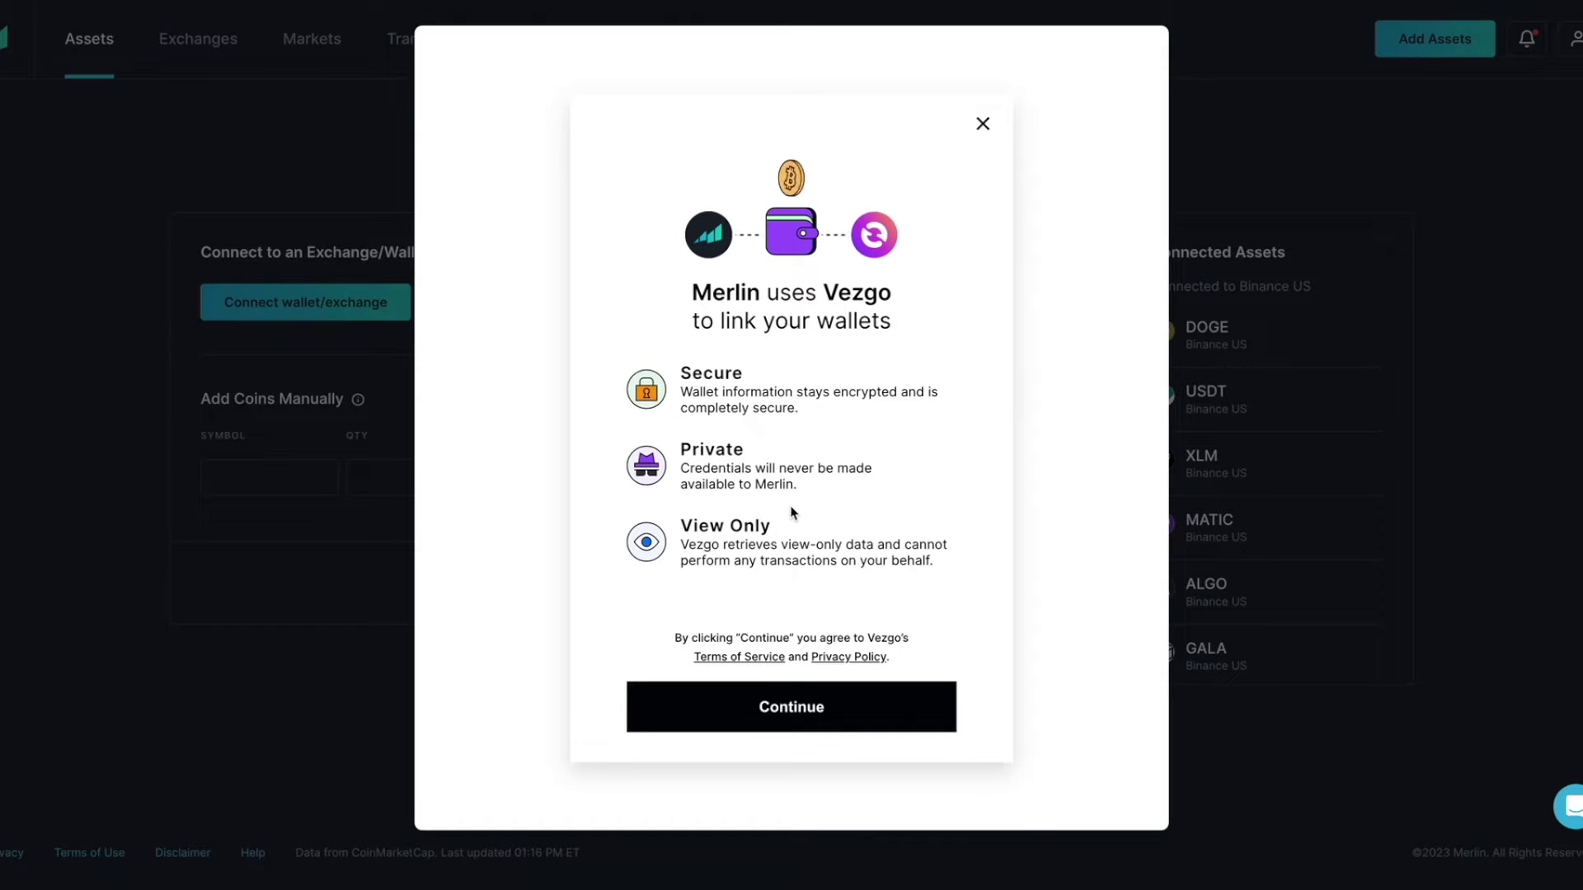
pyautogui.click(794, 709)
pyautogui.scroll(-2, 762, 630)
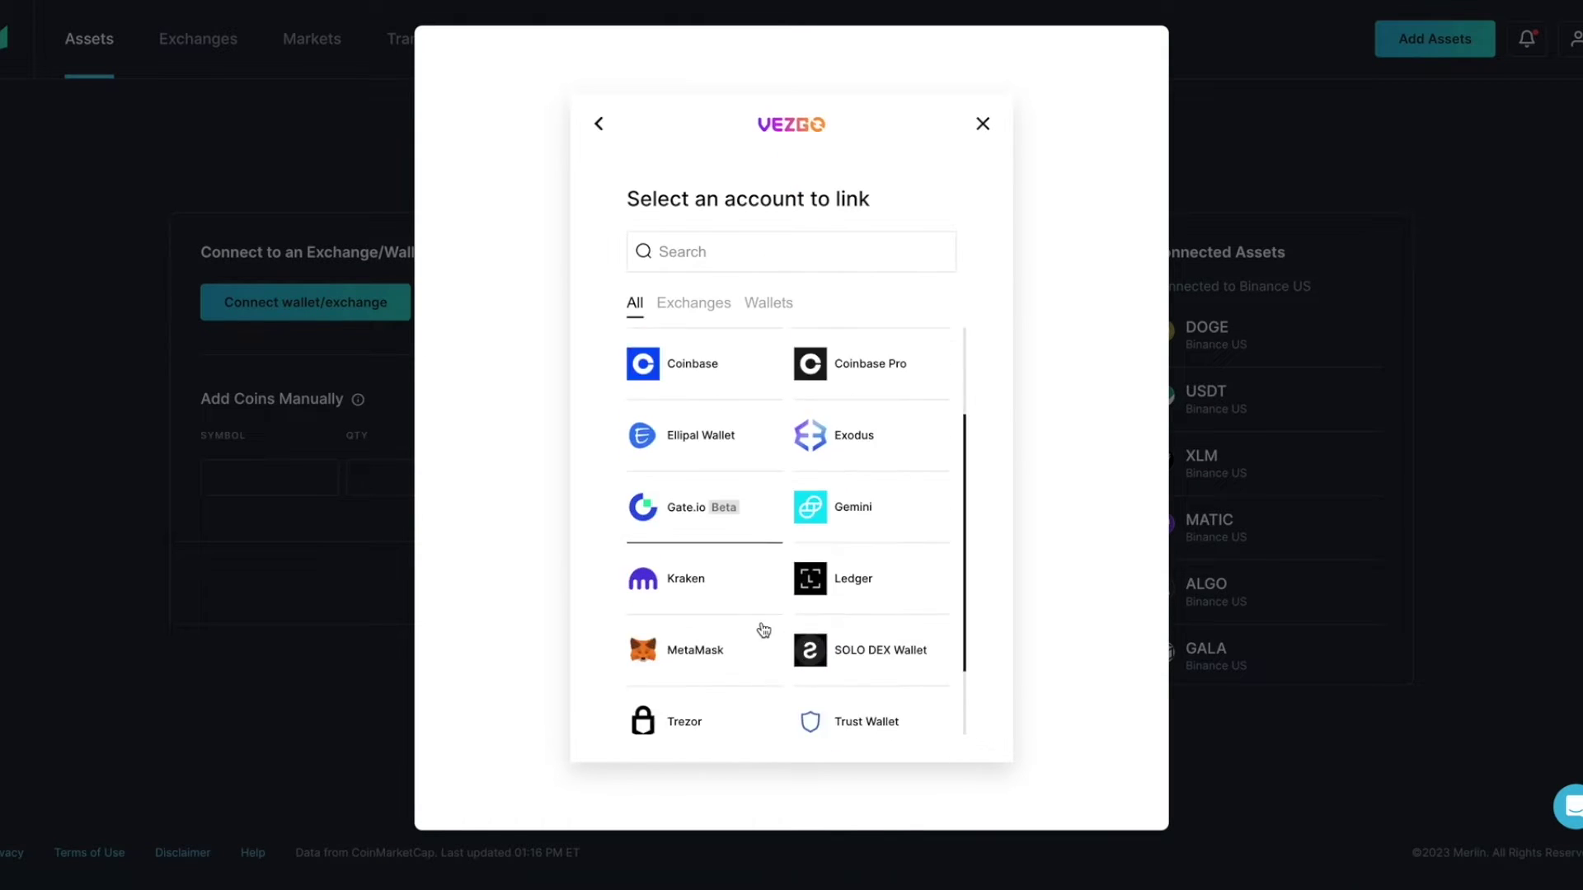
pyautogui.click(689, 655)
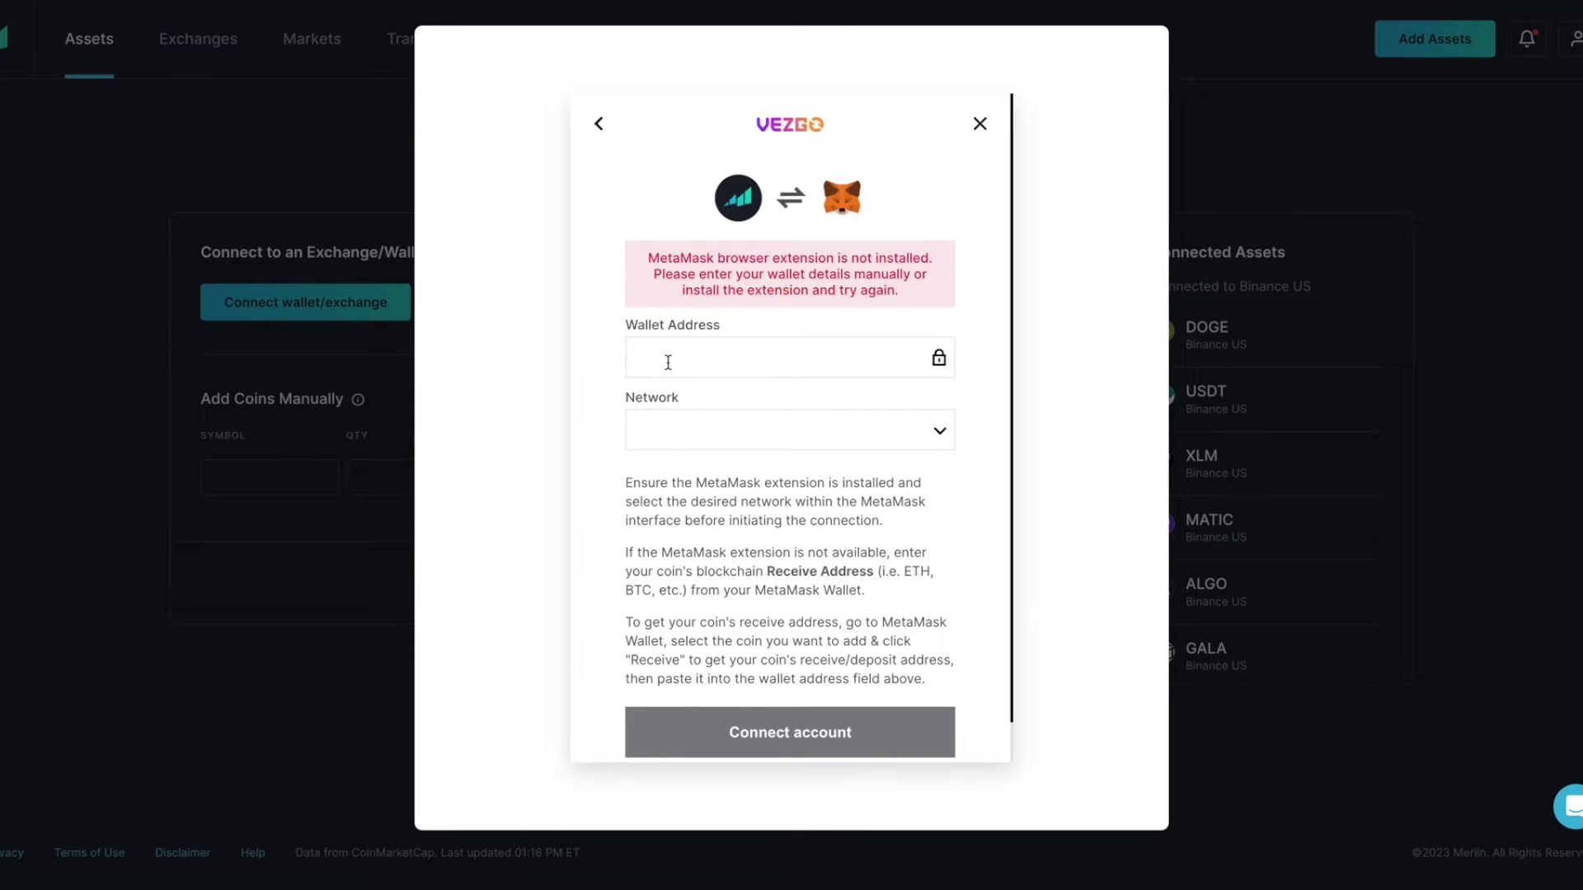
# Step: Browse the Network list without picking one, then switch to the MetaMask browser window
pyautogui.click(677, 424)
pyautogui.scroll(-8, 754, 554)
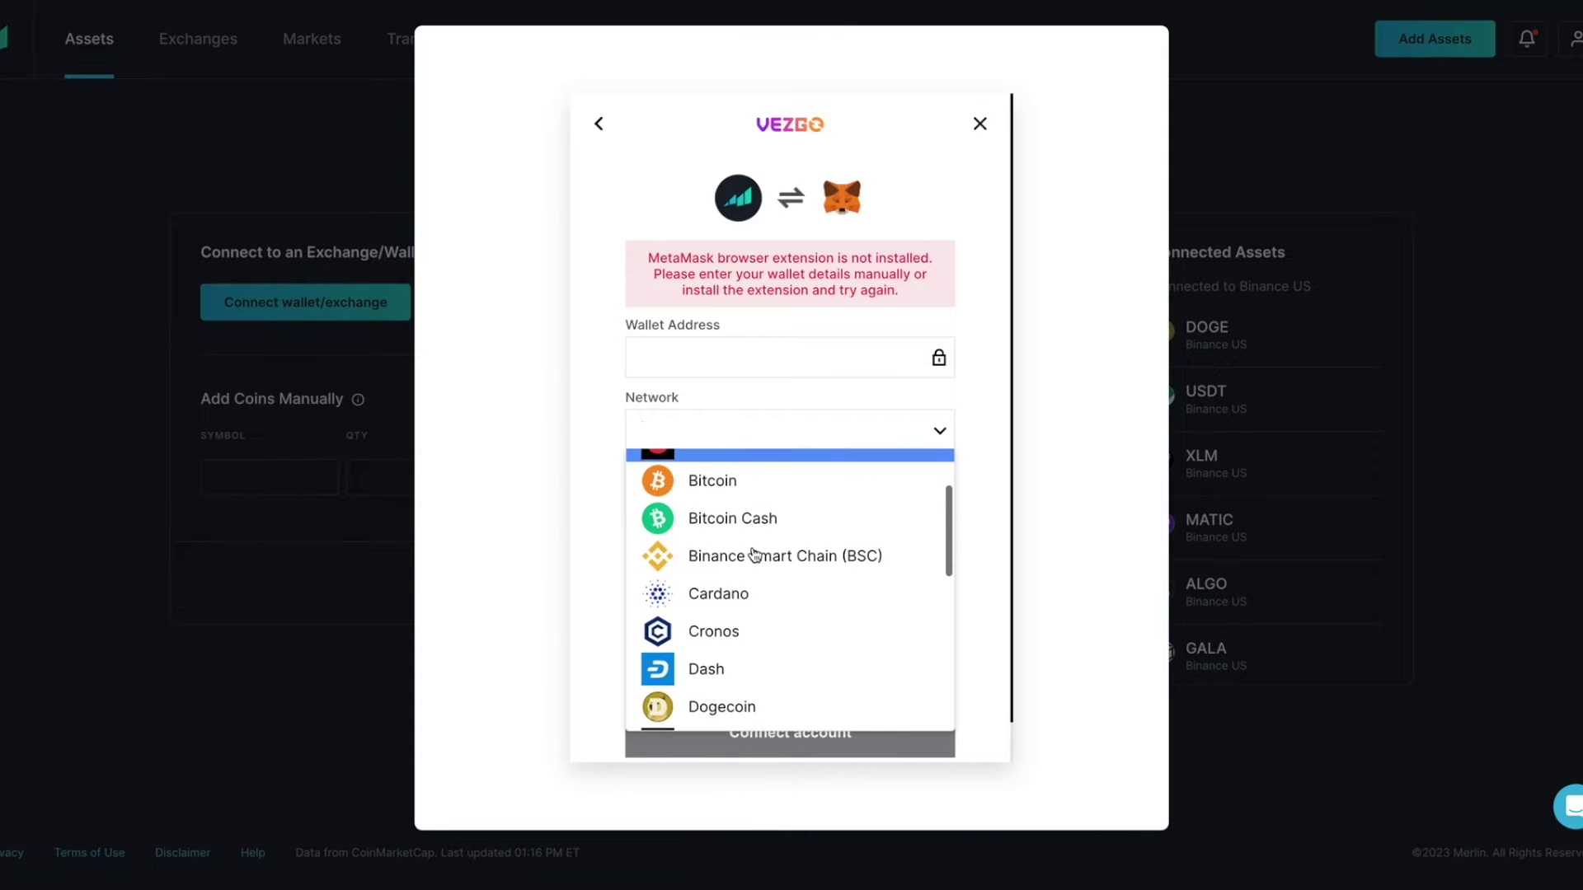
pyautogui.click(681, 323)
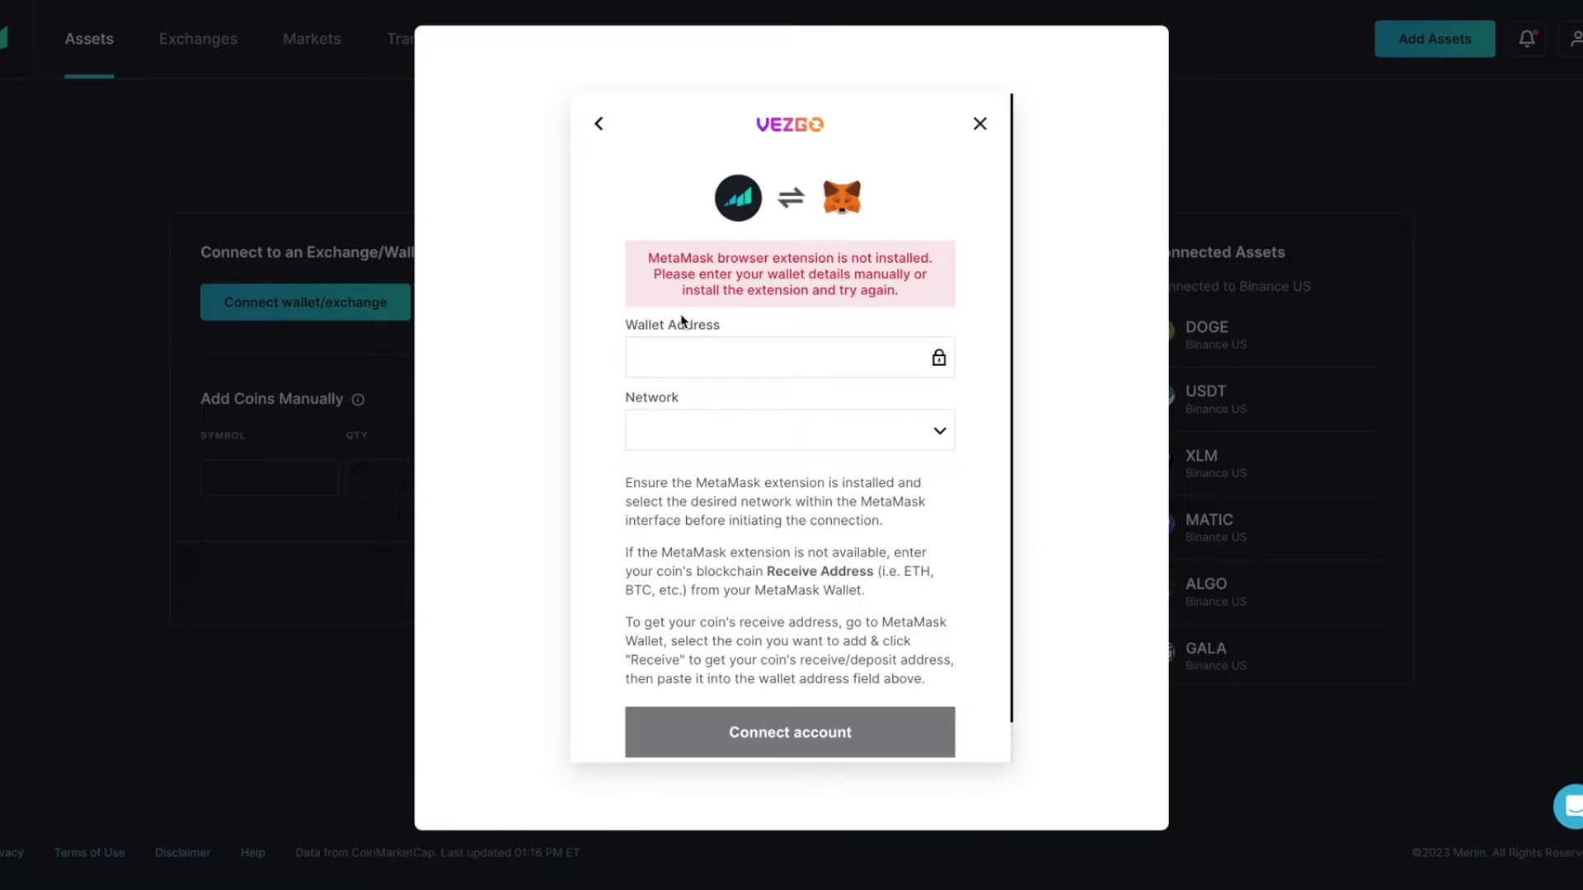
pyautogui.press('super+Tab')
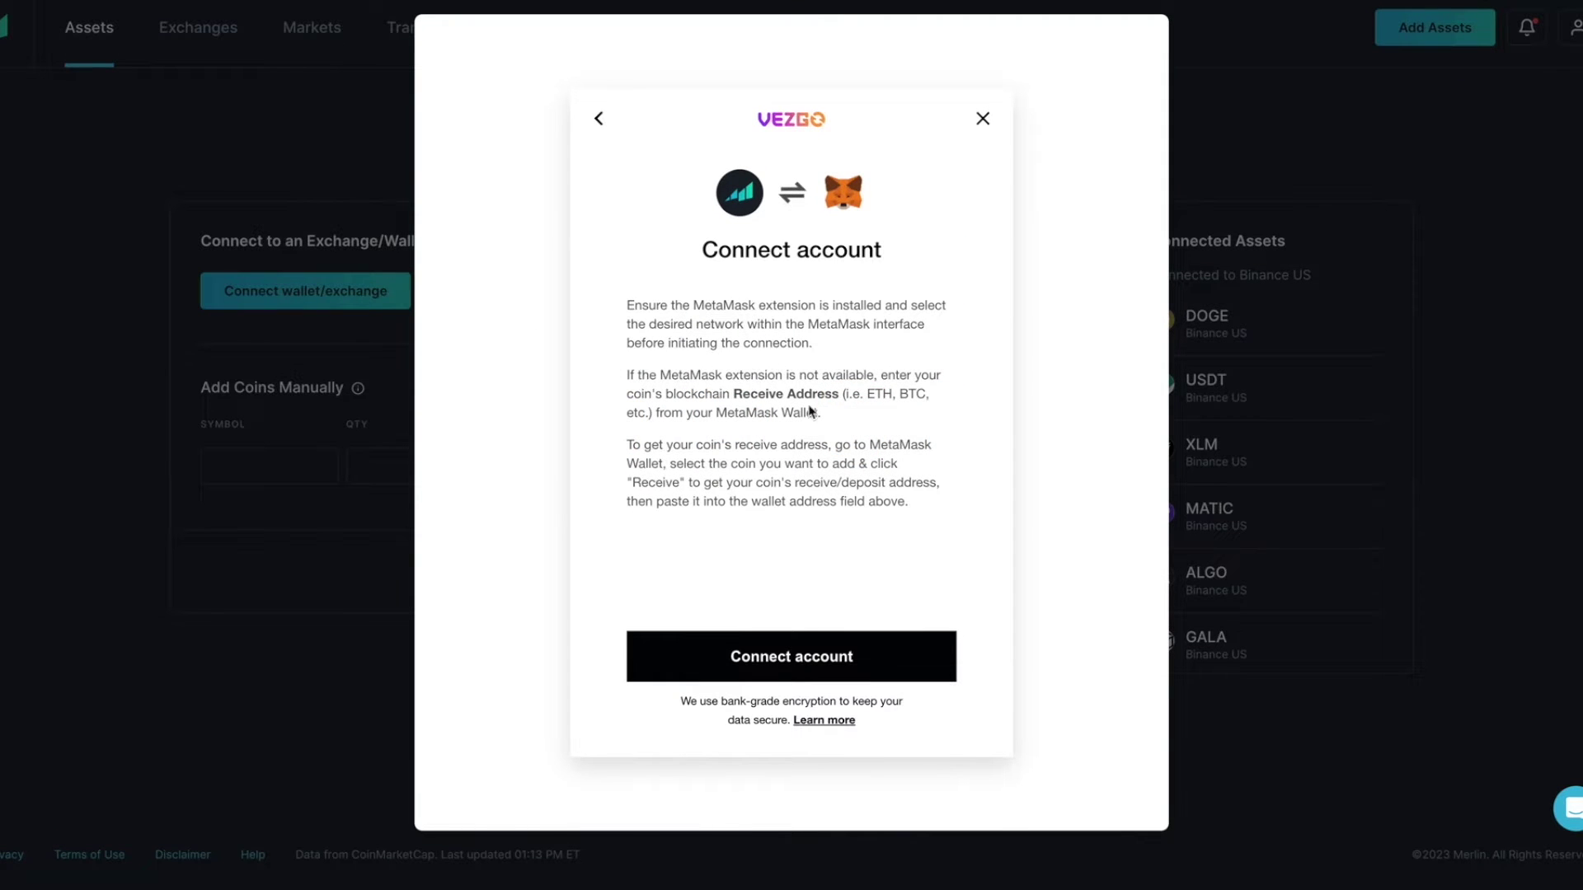
# Step: Request the MetaMask account connection and approve it with Next and Connect
pyautogui.click(783, 667)
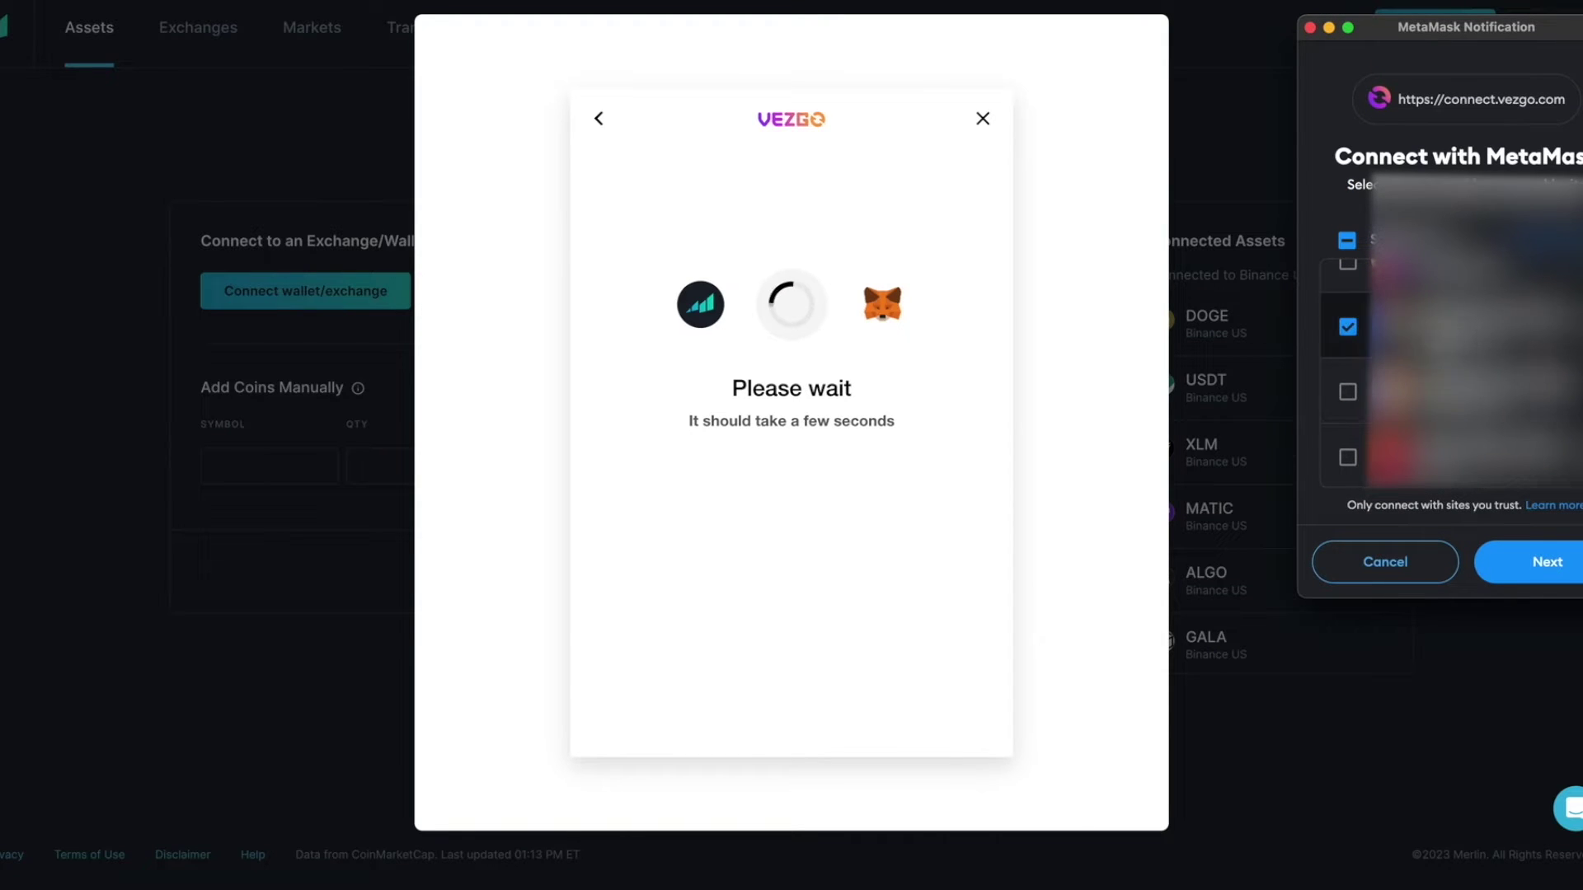
pyautogui.click(1558, 568)
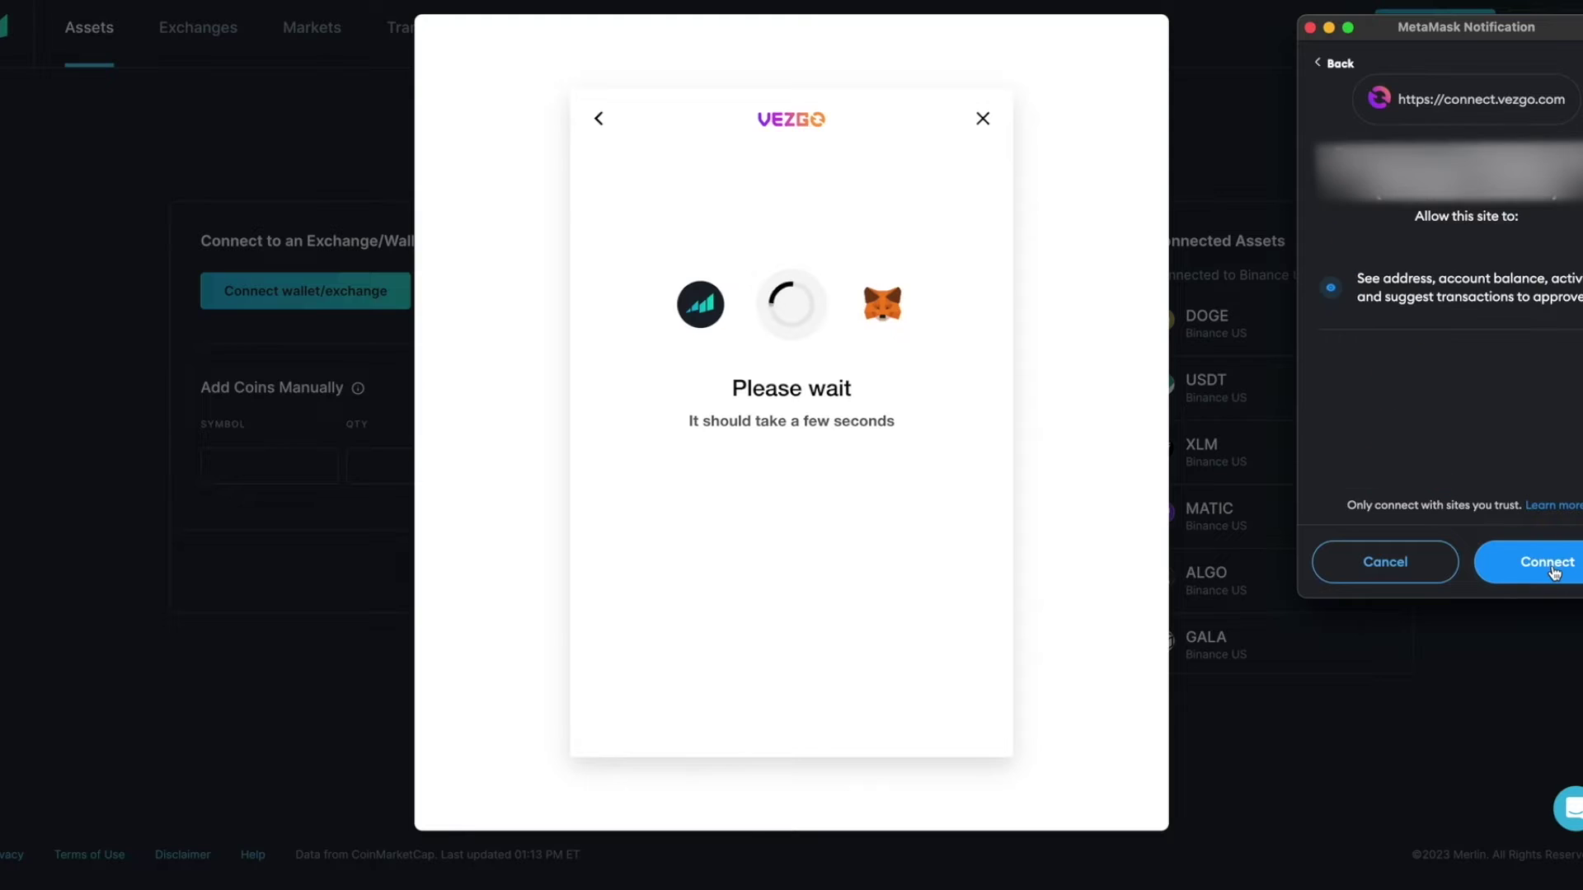
pyautogui.click(1554, 571)
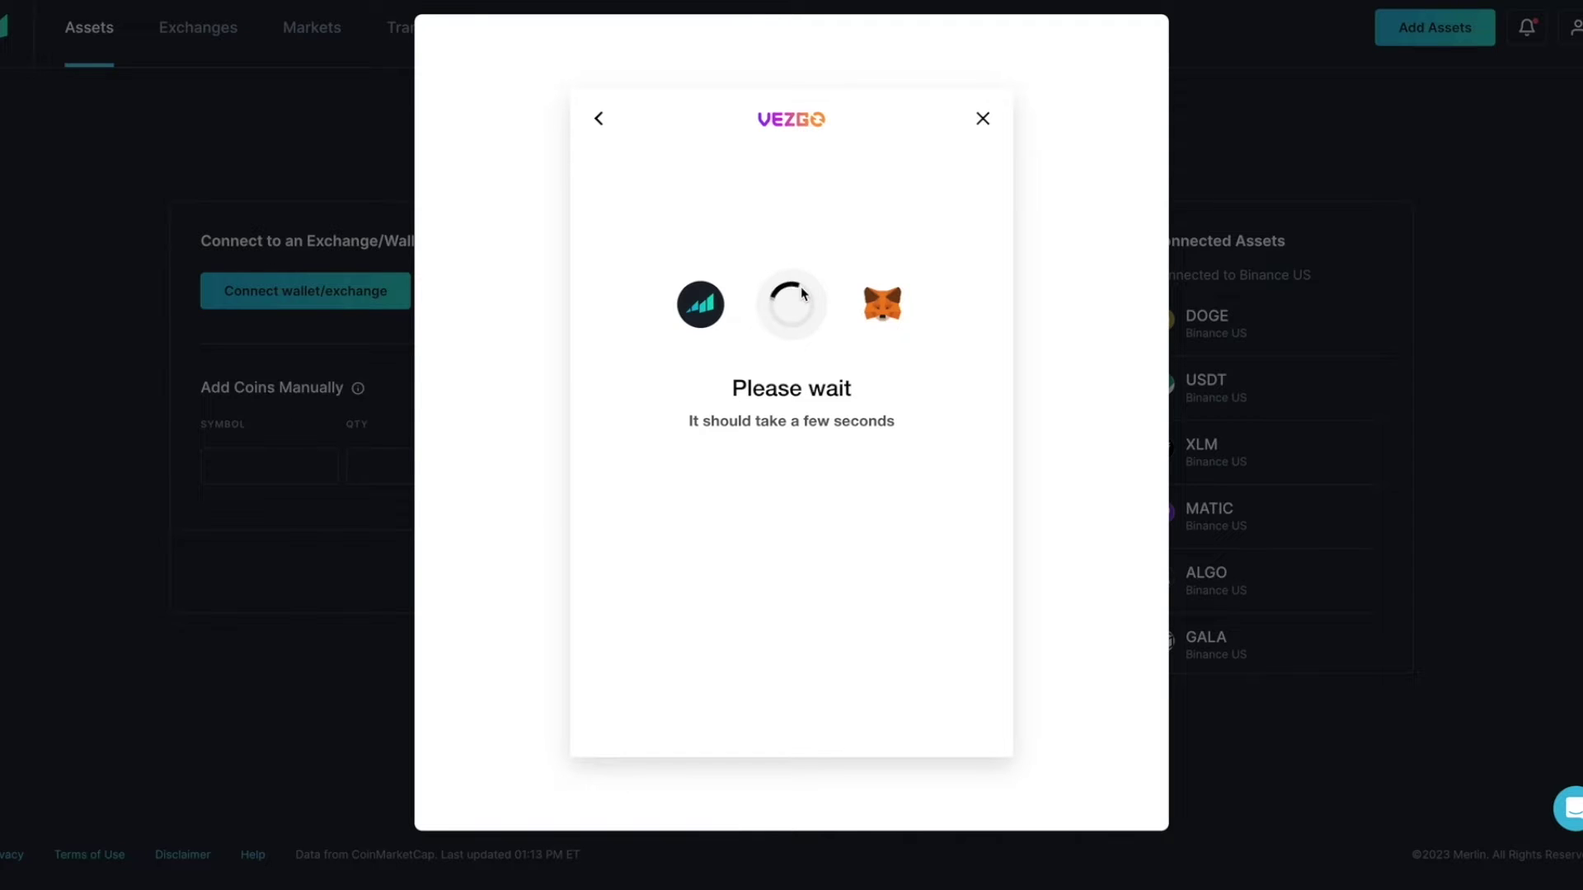
pyautogui.press('super+Tab')
pyautogui.press('super+Tab')
# Step: Back in the Vezgo window, select the Wallet Address field and browse the Network list
pyautogui.press('super+shift+Tab')
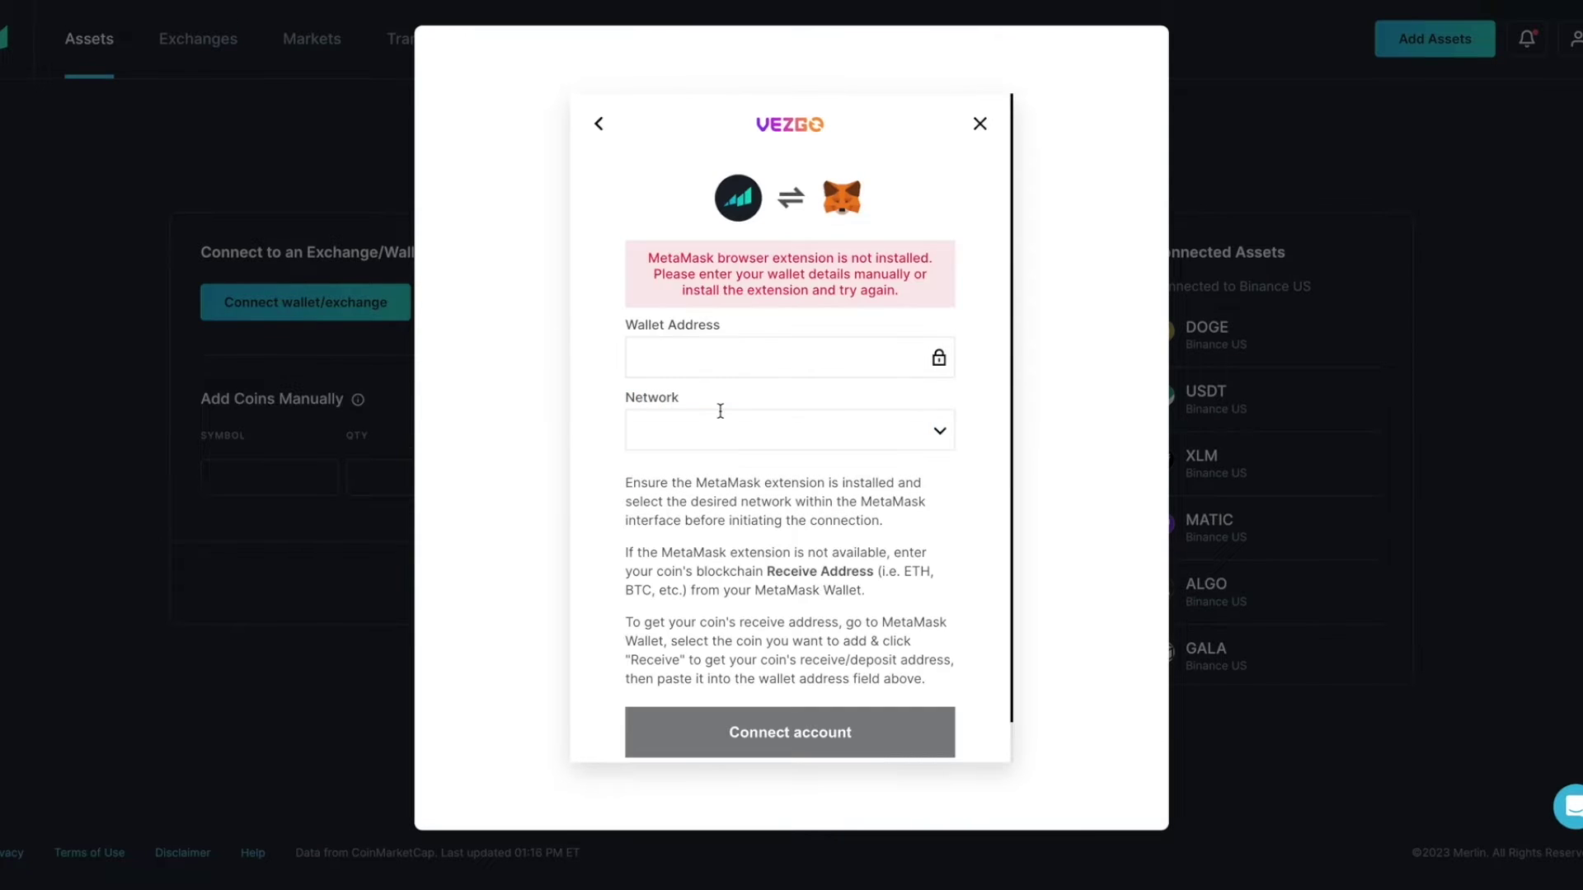
pyautogui.click(671, 369)
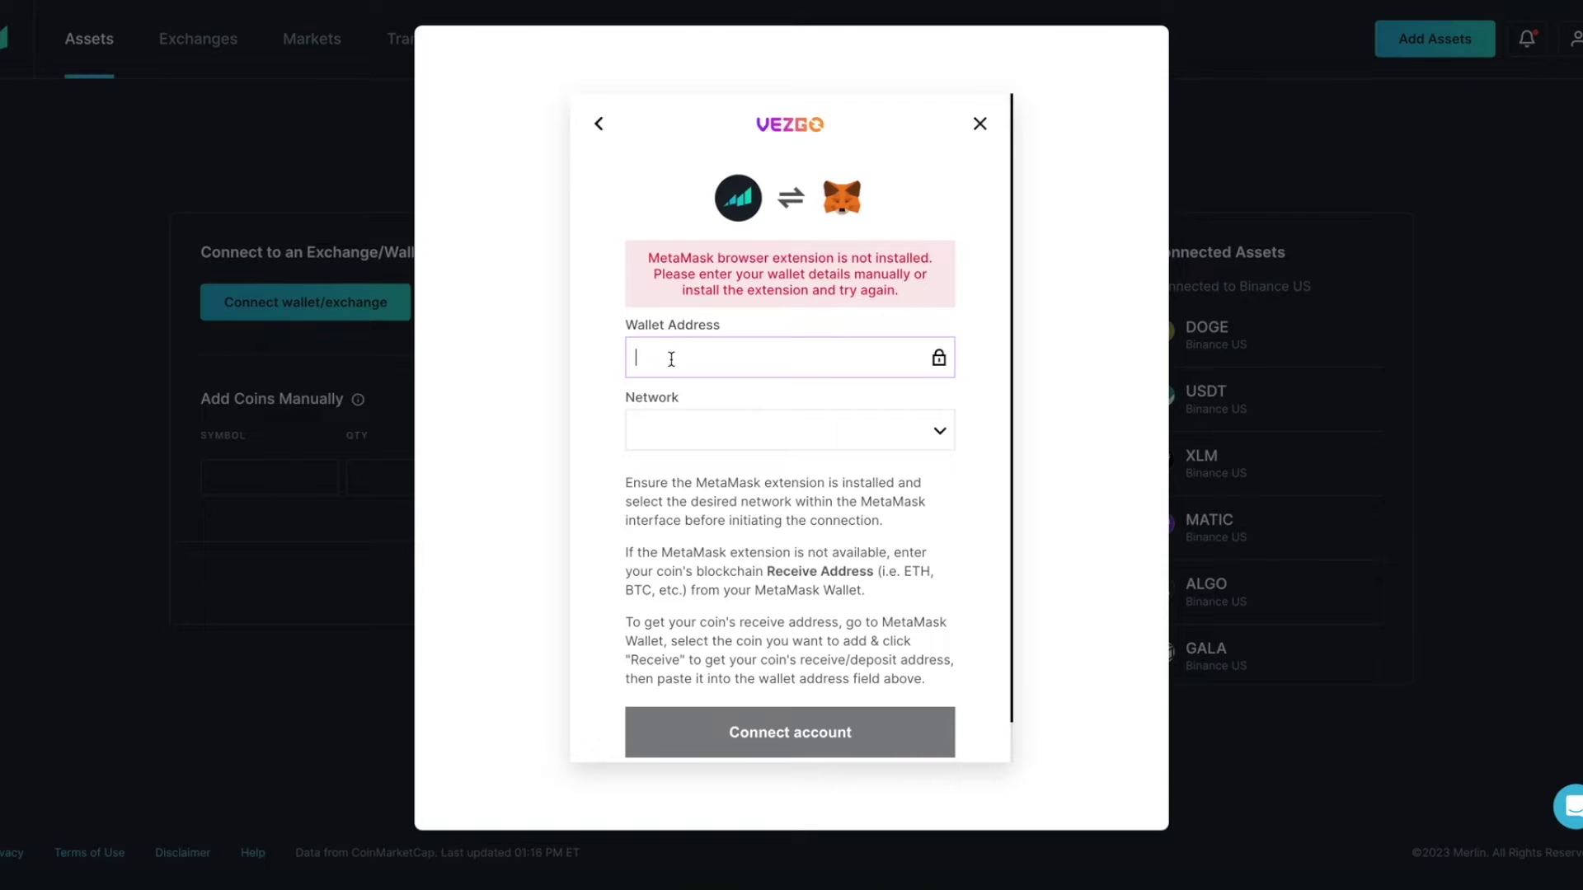
pyautogui.click(681, 429)
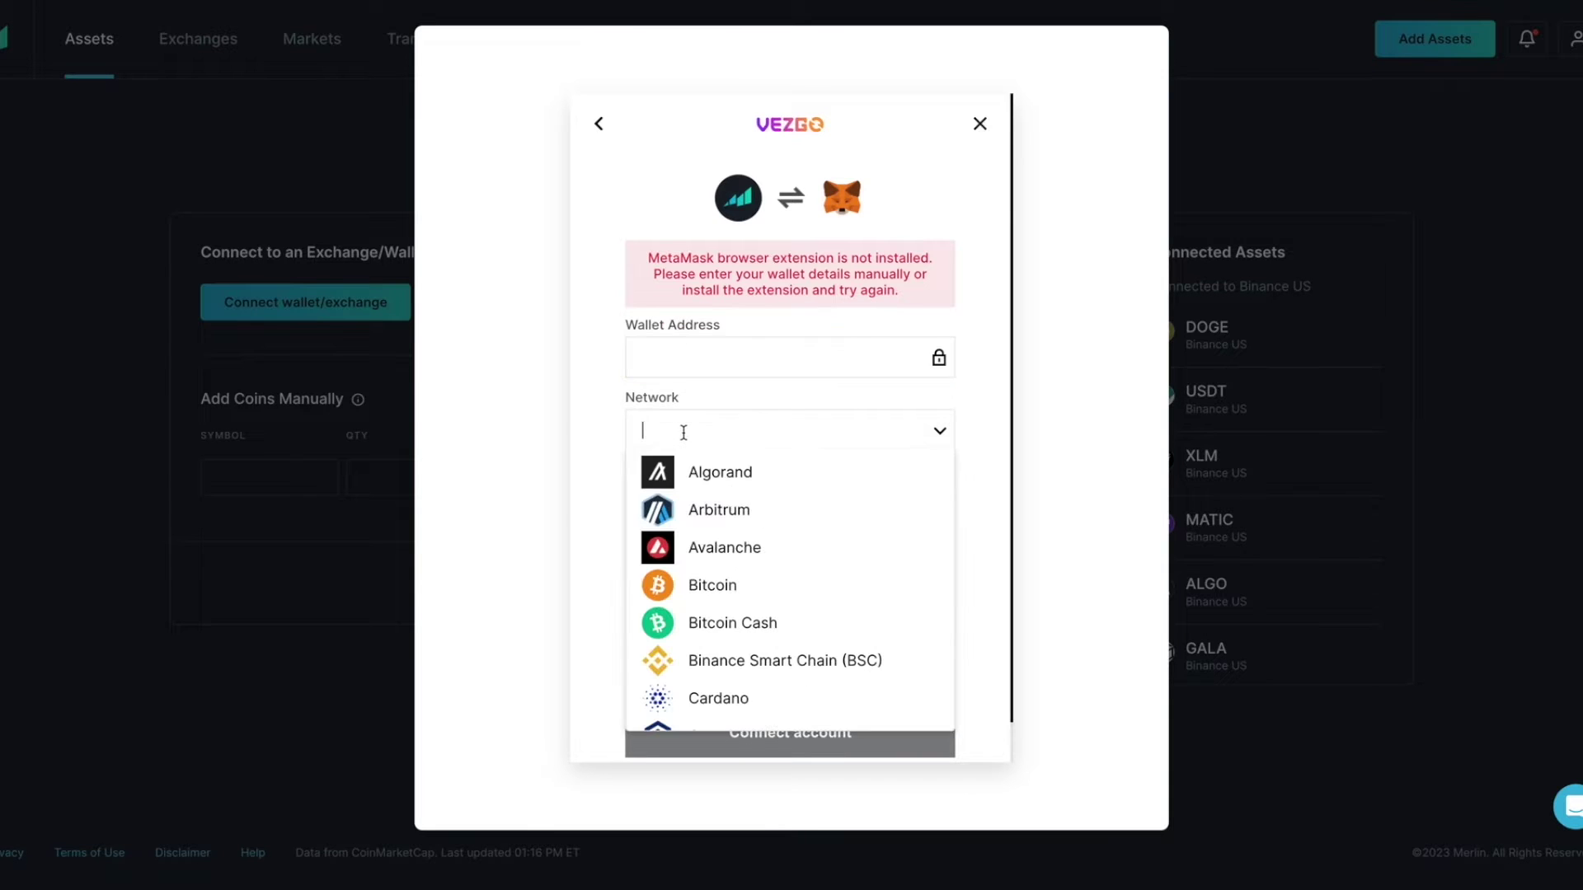
pyautogui.scroll(-6, 741, 592)
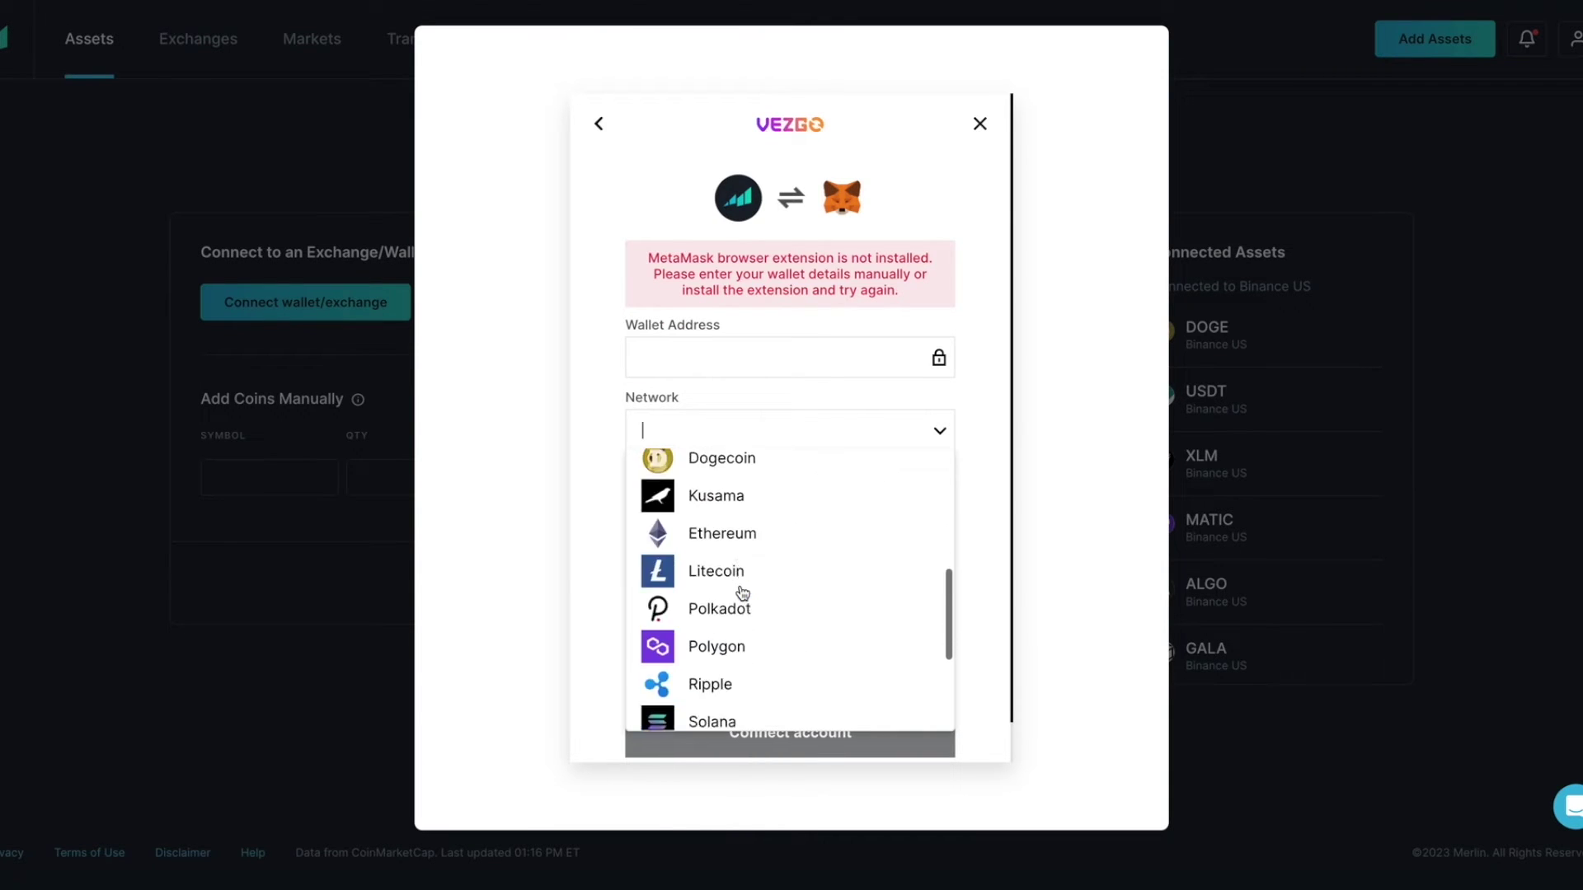
pyautogui.scroll(-1, 738, 595)
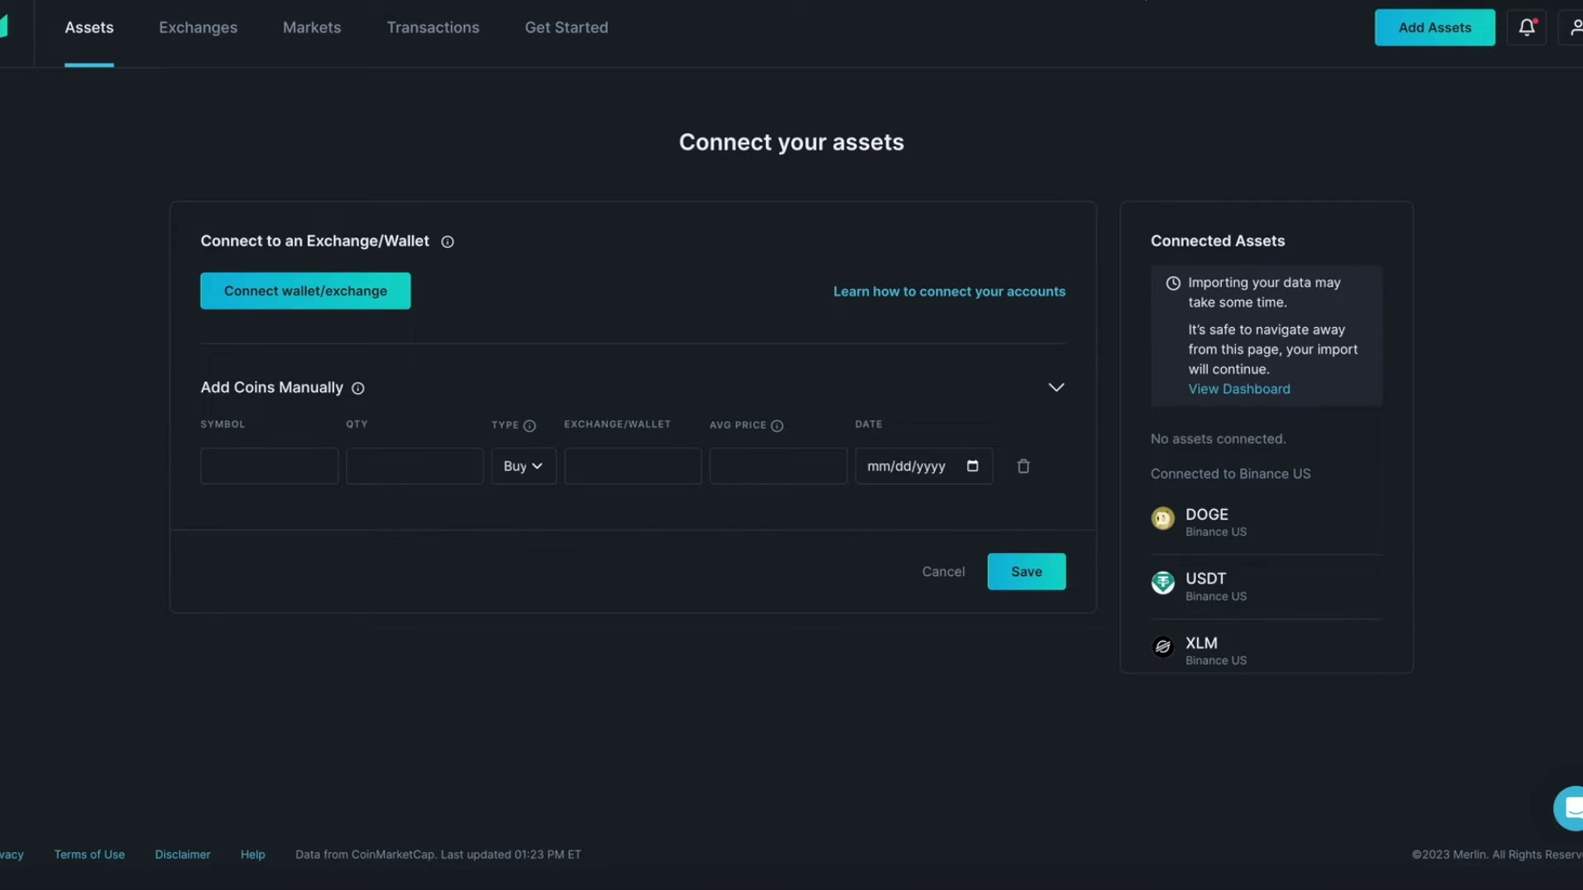
# Step: Disconnect connect.vezgo.com from the MetaMask wallet's connected sites
pyautogui.hotkey('alt', 'shift', 'm')
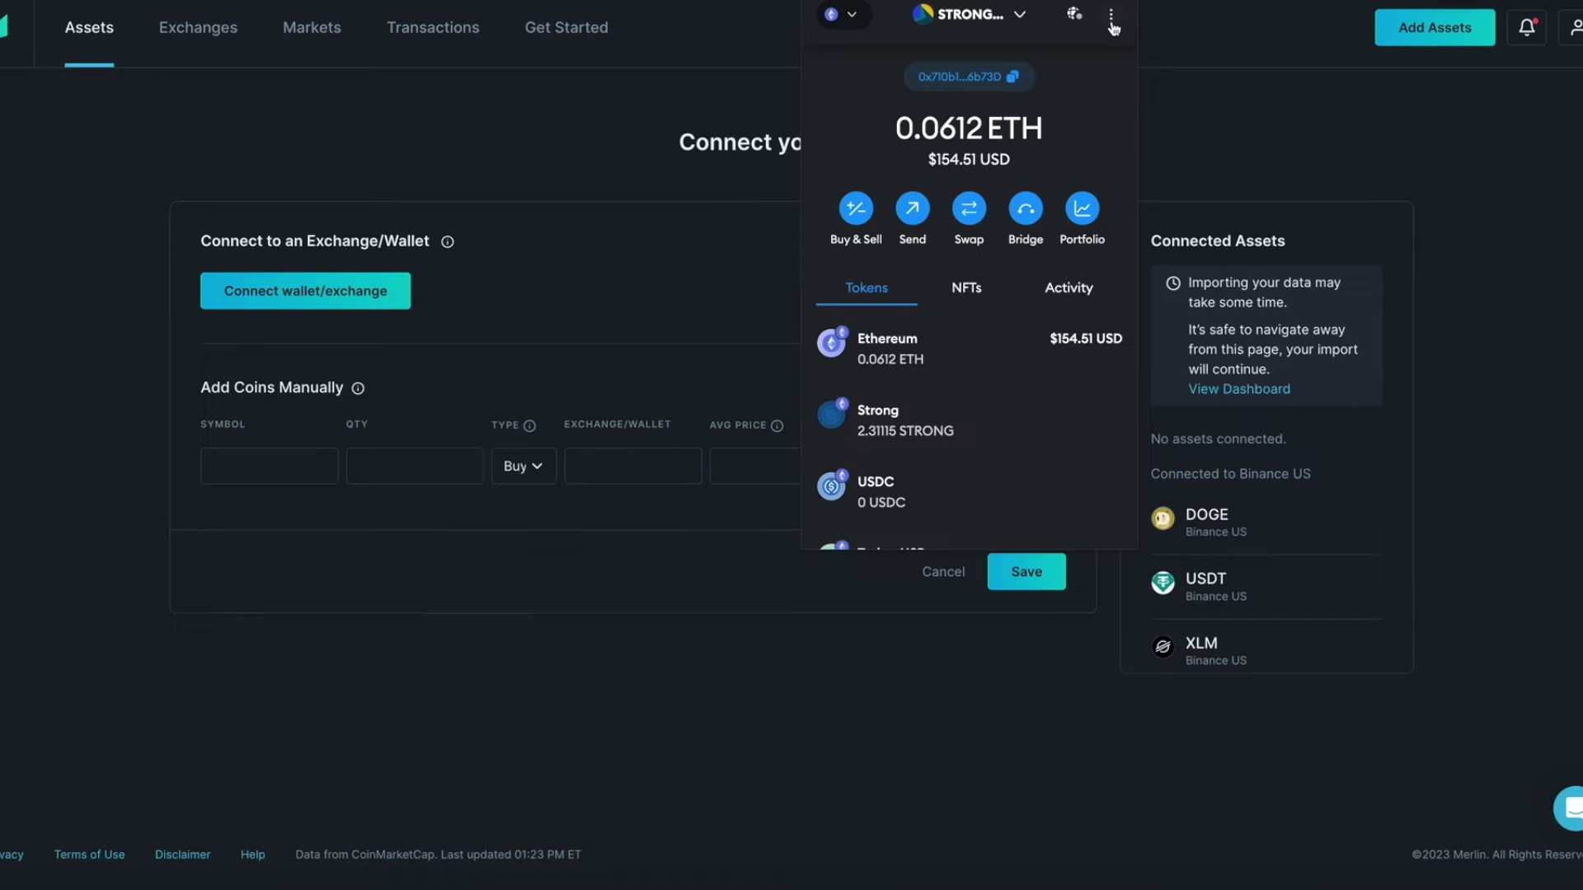
pyautogui.click(1111, 15)
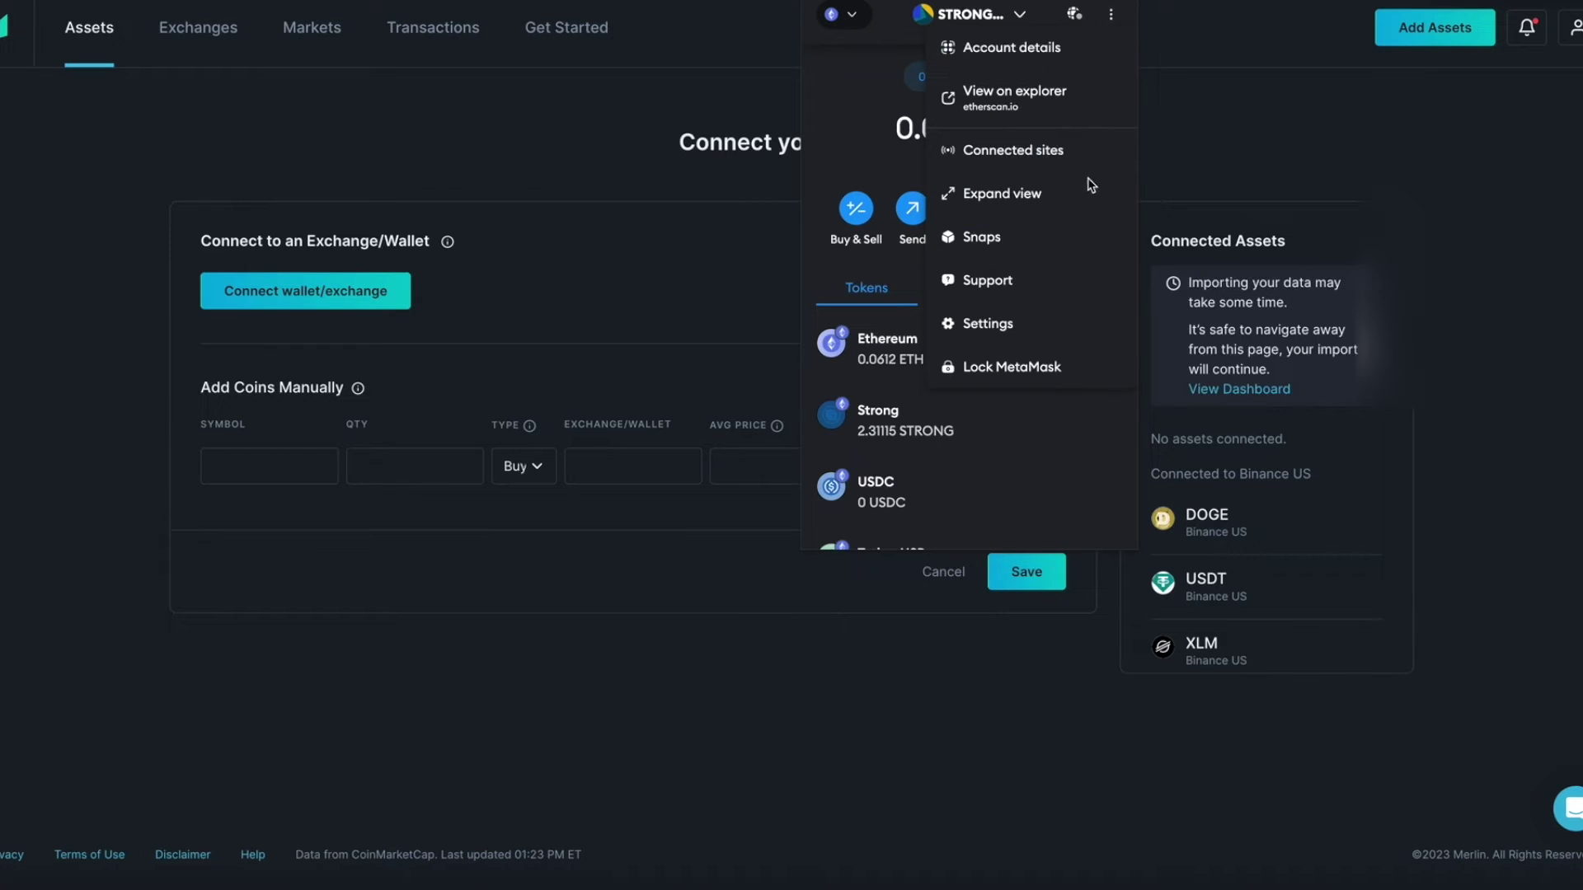
pyautogui.click(1017, 156)
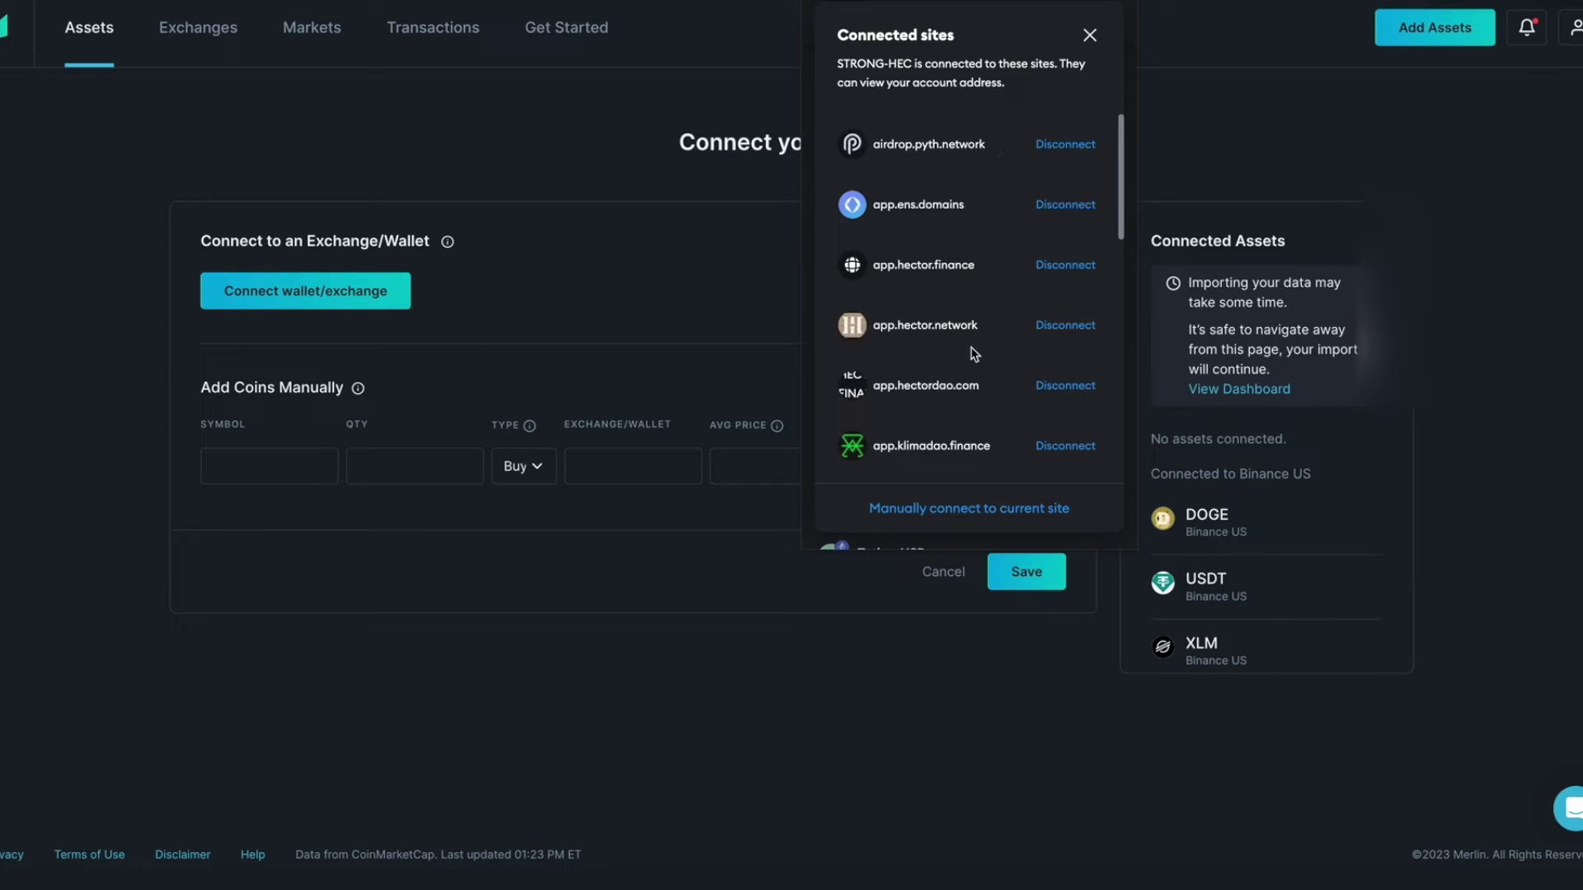
pyautogui.scroll(-5, 974, 352)
pyautogui.scroll(-9, 974, 353)
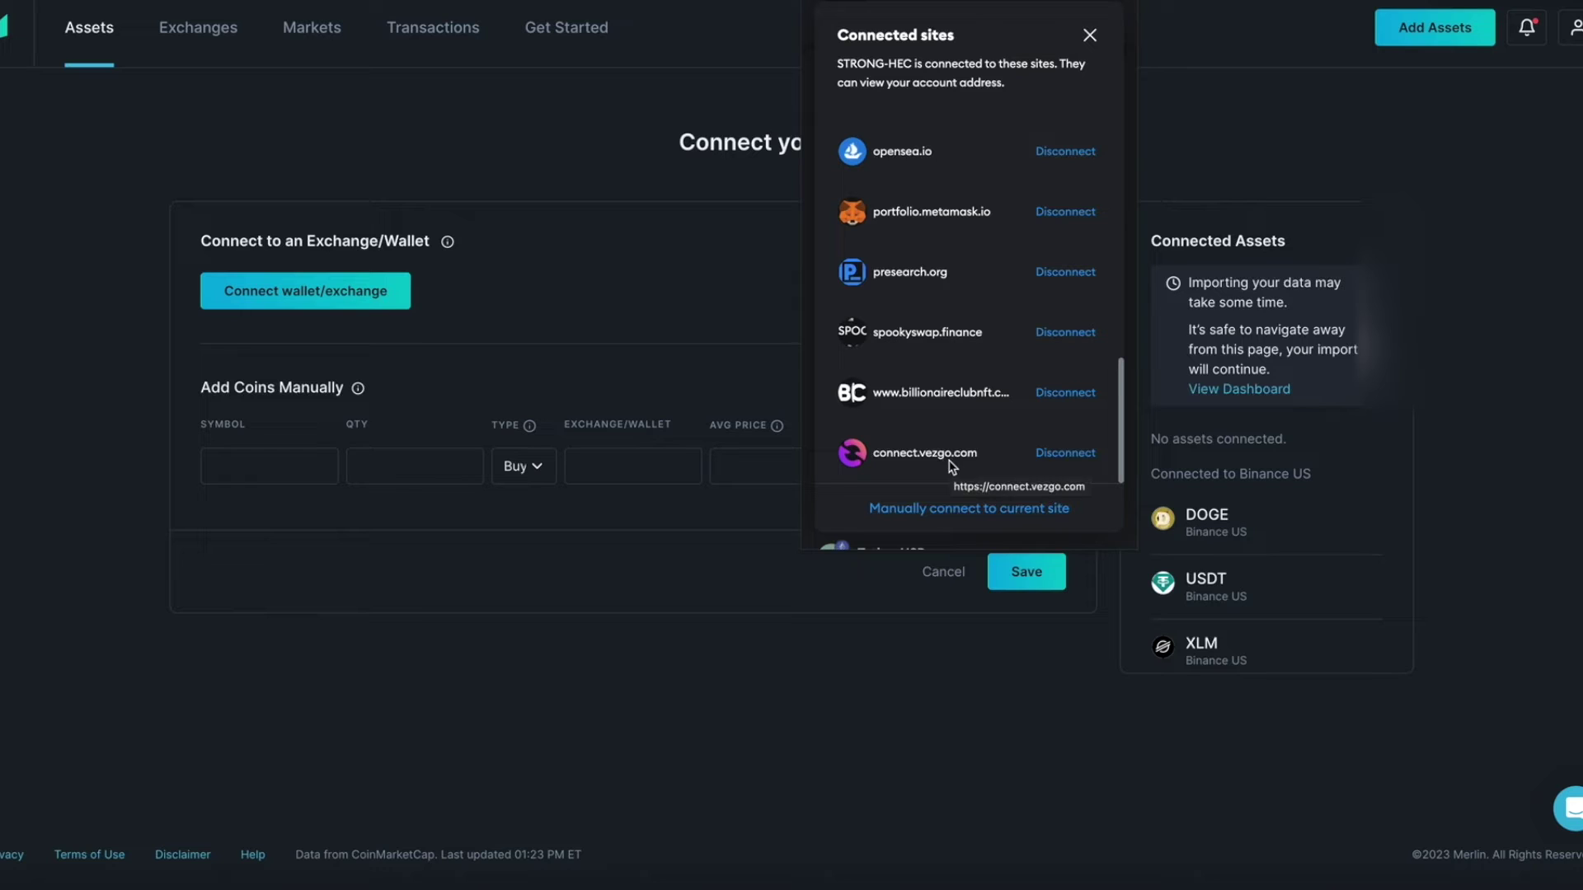
pyautogui.click(1065, 454)
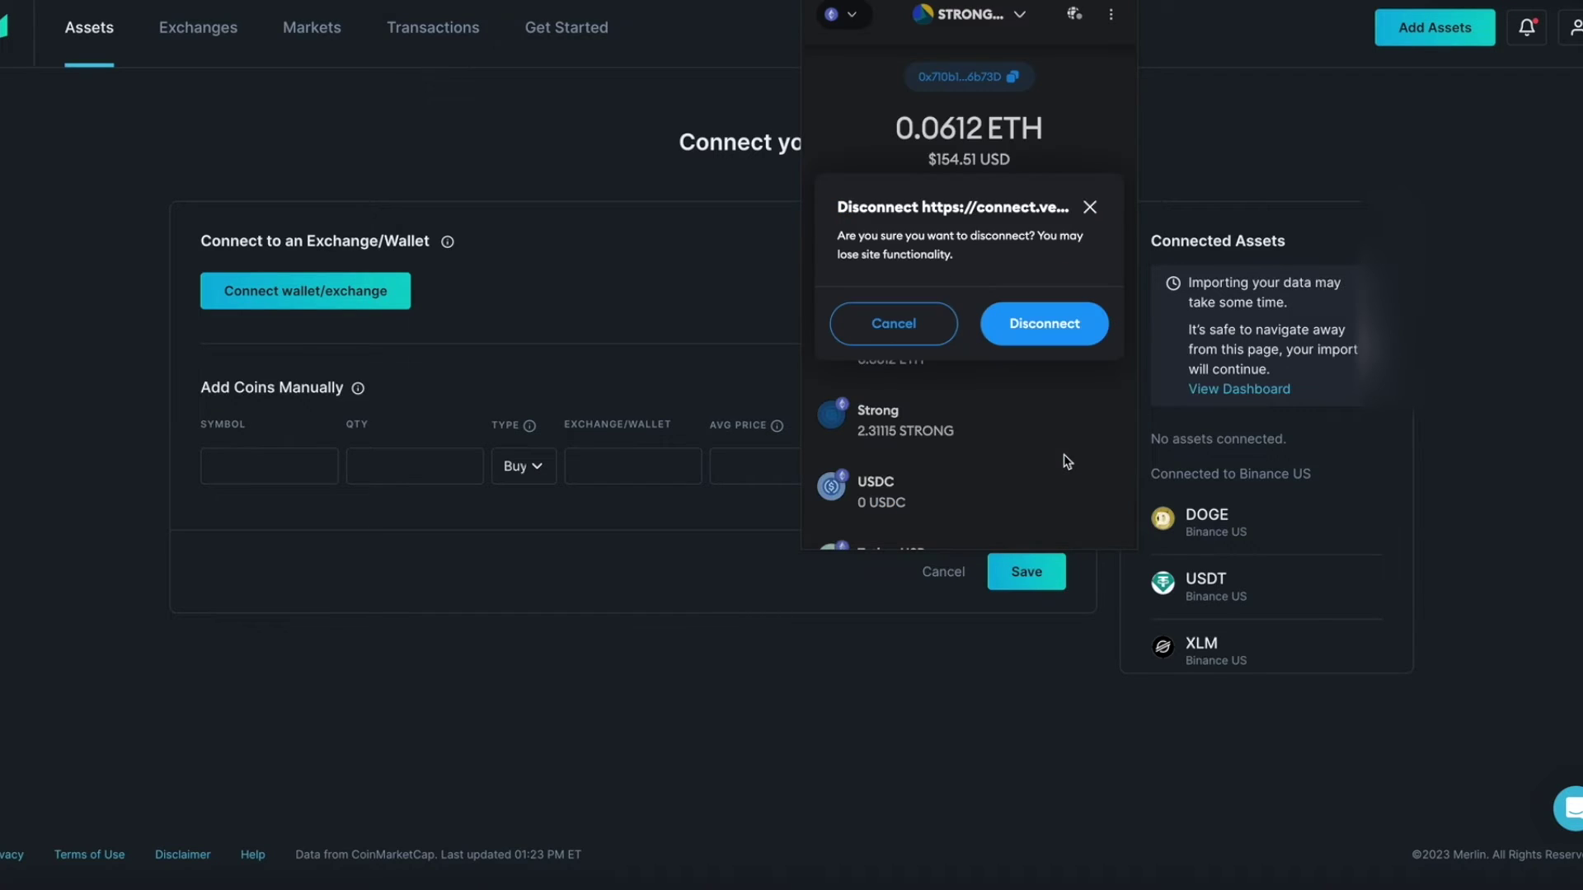
pyautogui.click(1044, 328)
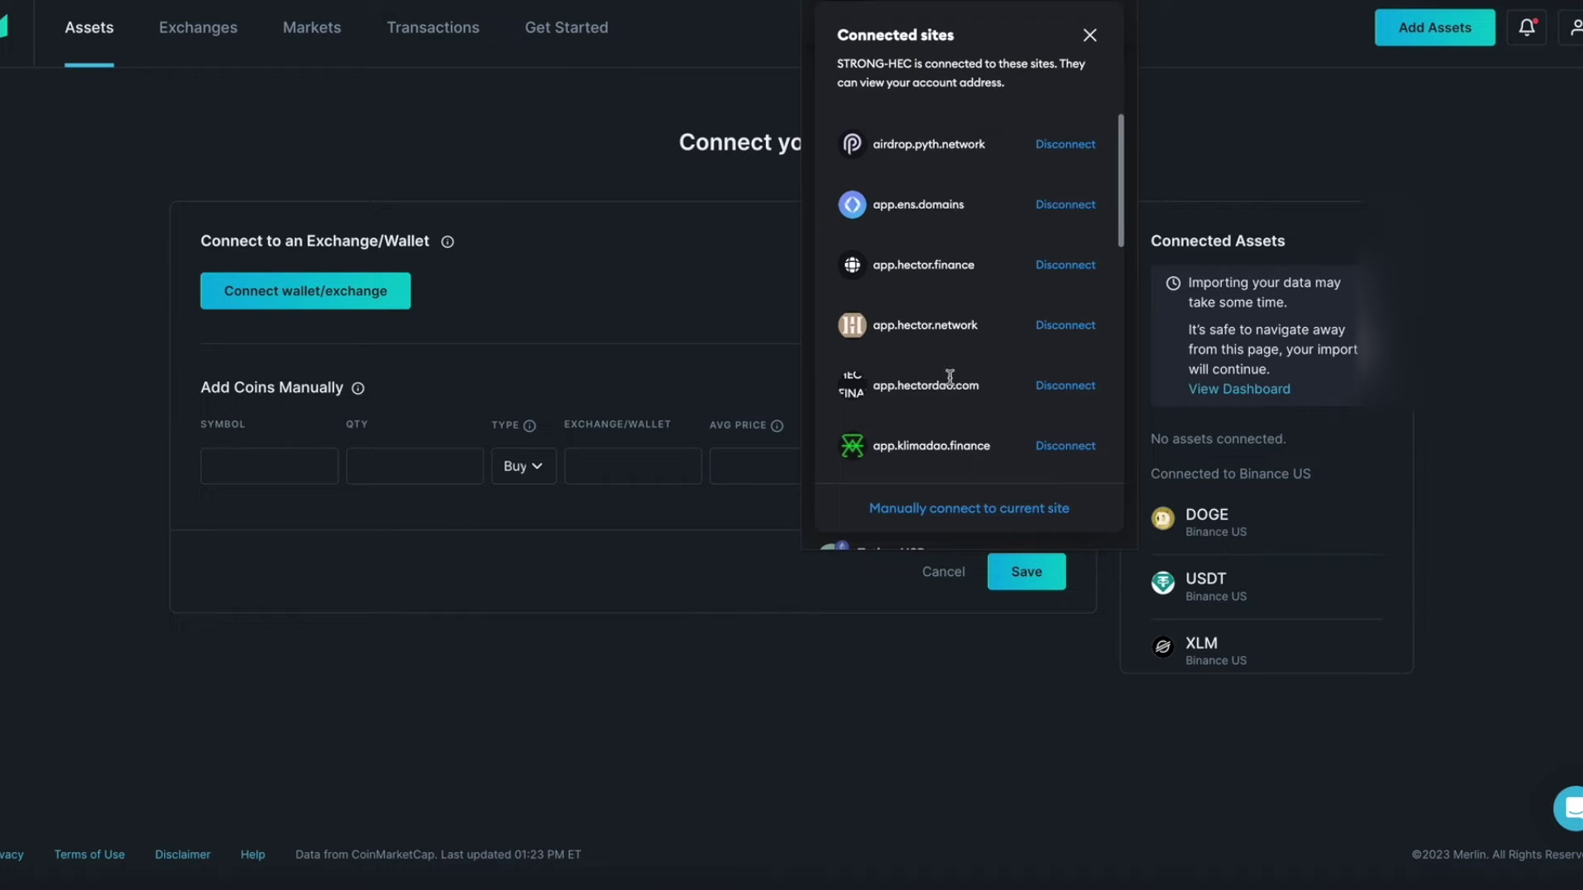
# Step: Close MetaMask and start connecting another wallet from Merlin's Add Assets
pyautogui.click(1089, 36)
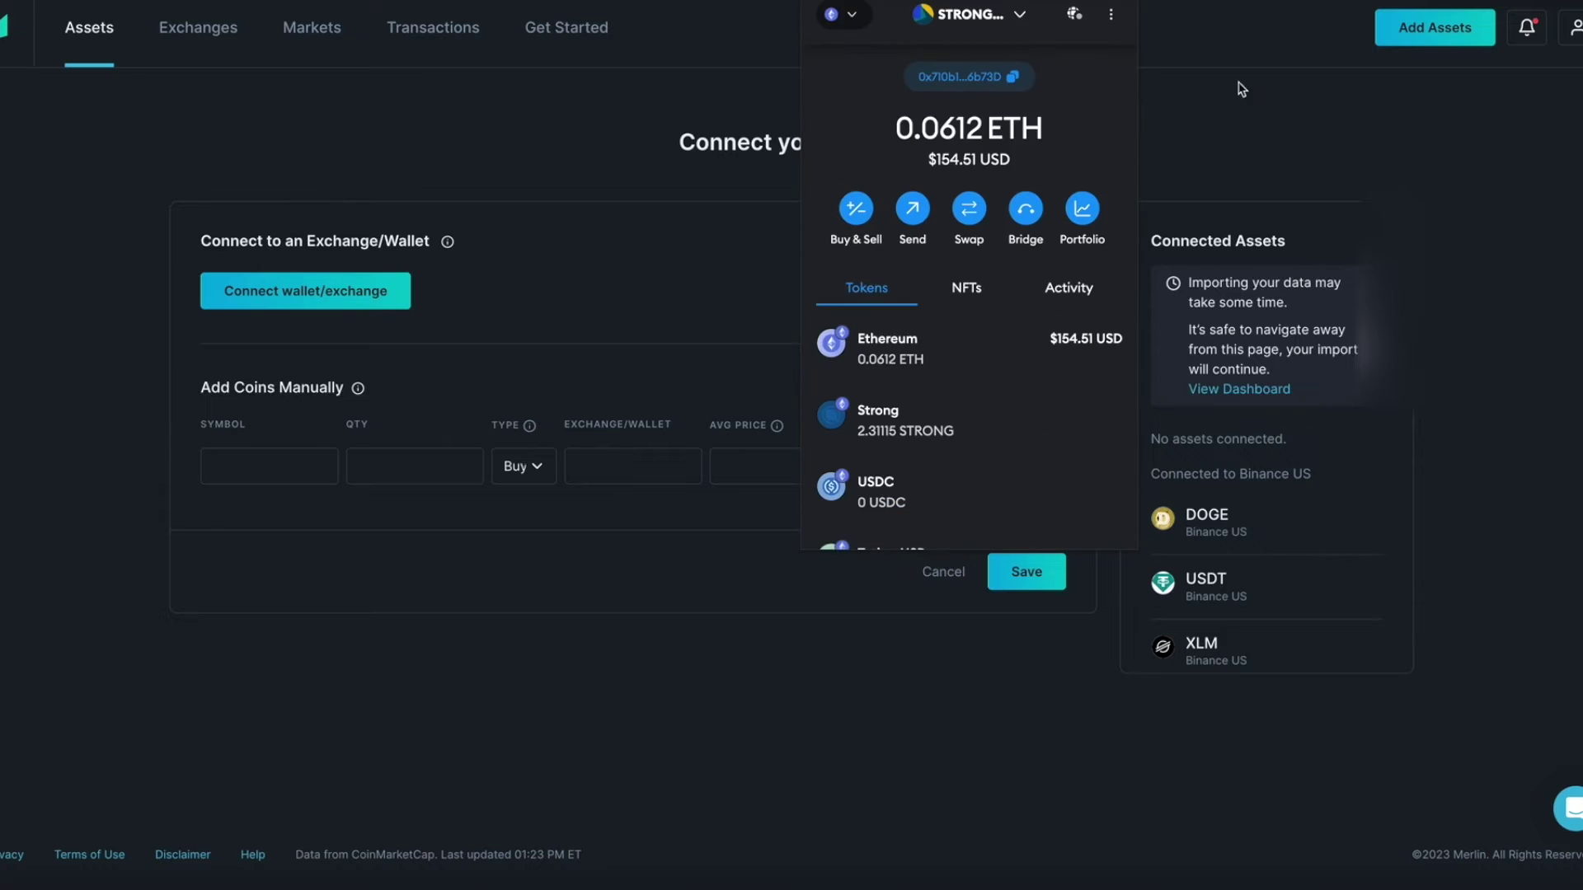
pyautogui.click(1243, 114)
pyautogui.click(1438, 28)
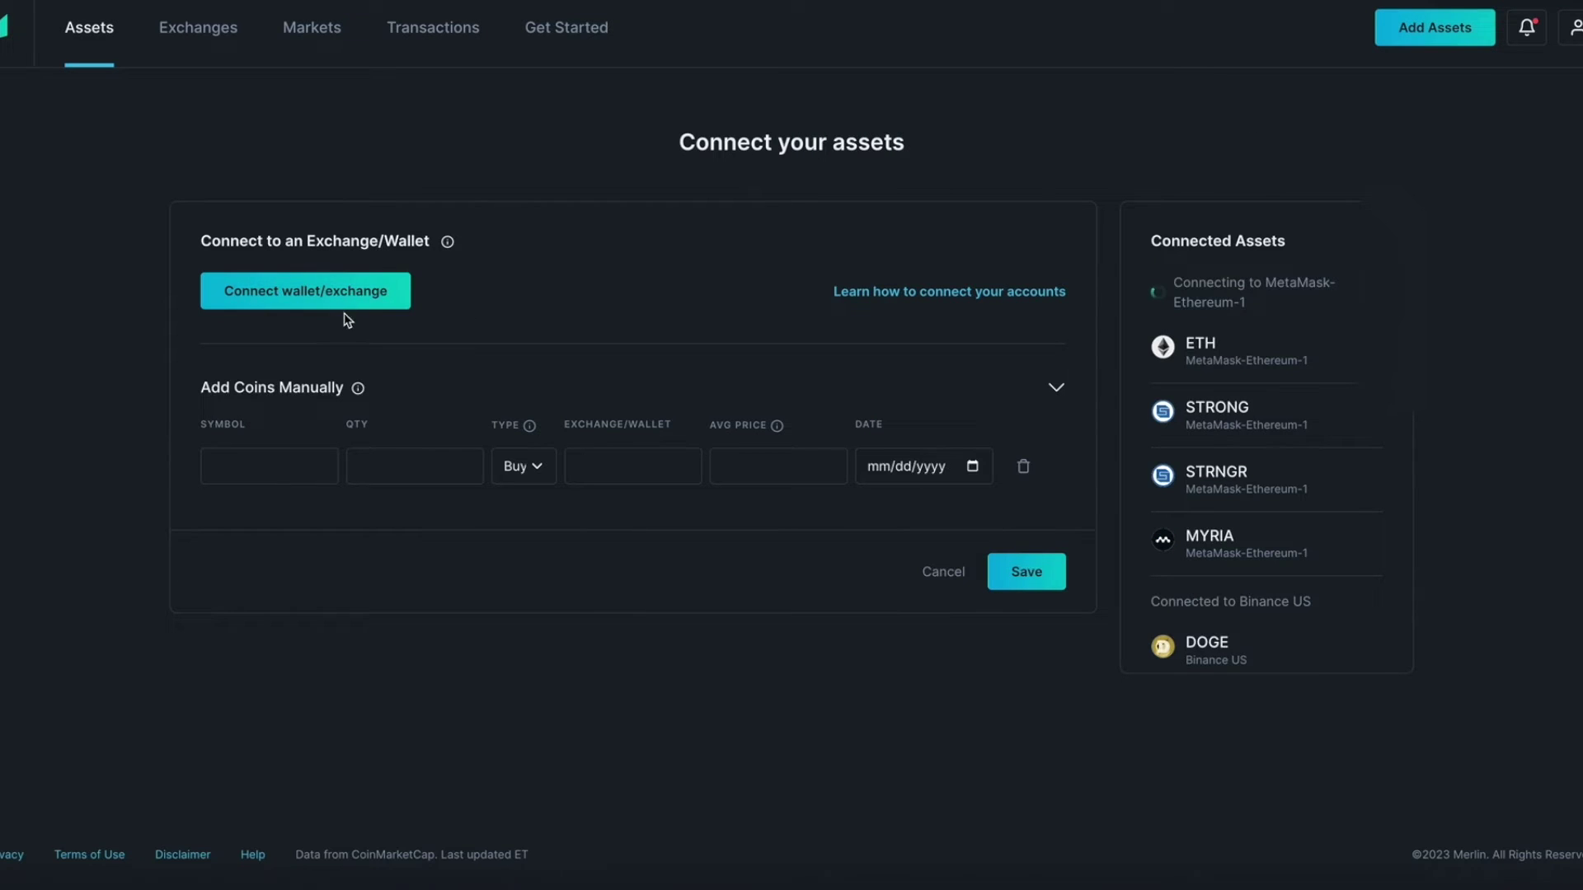
pyautogui.click(325, 294)
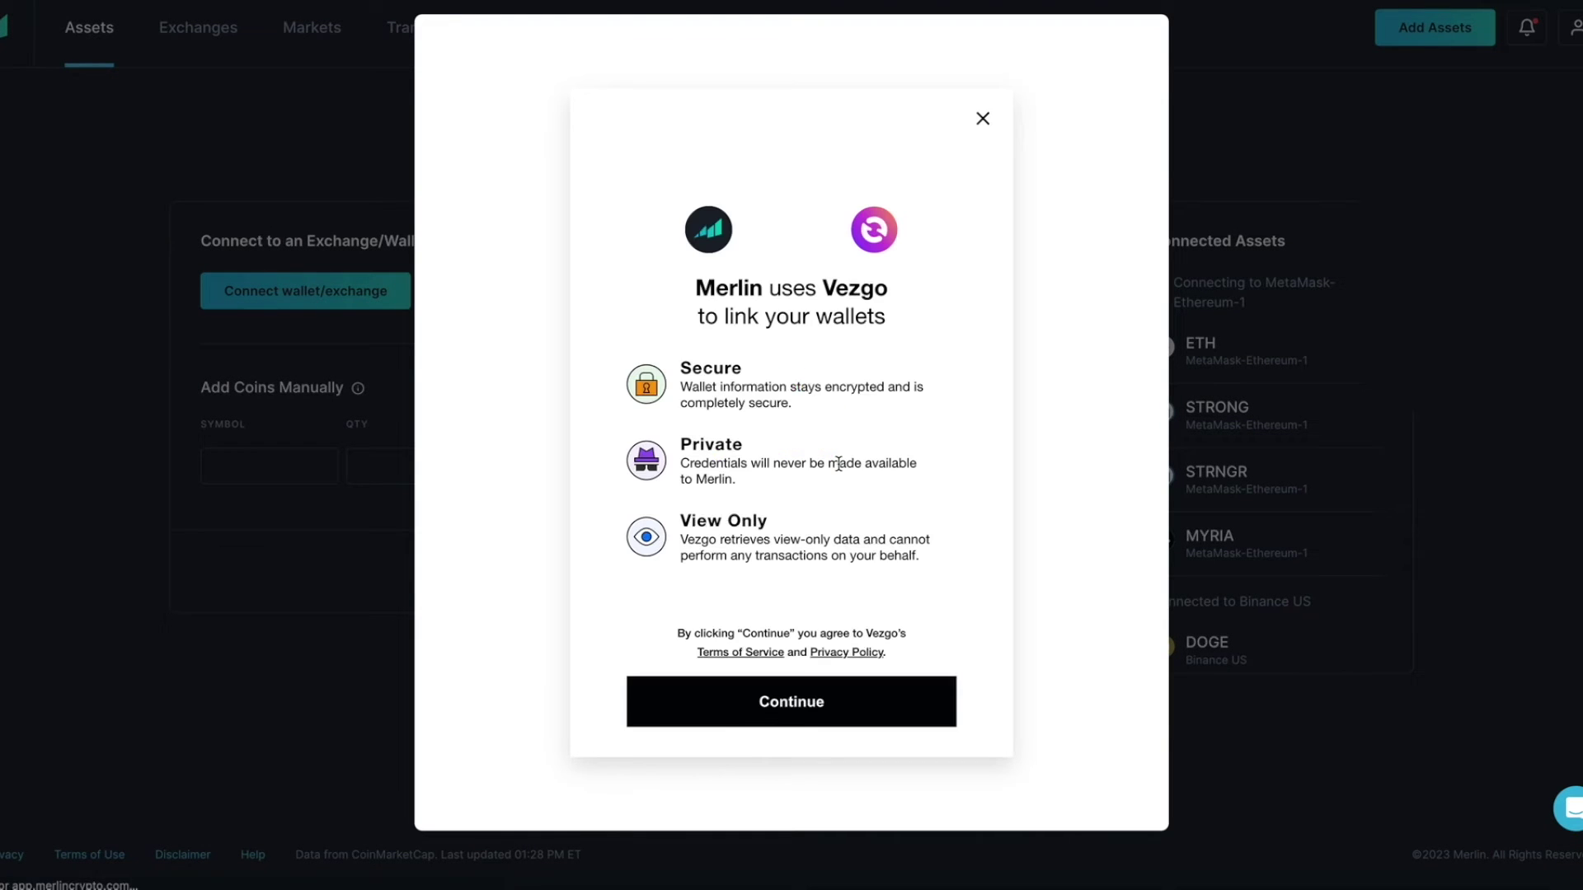
# Step: Continue past Vezgo's intro, choose MetaMask and bring up its connection request
pyautogui.click(783, 721)
pyautogui.scroll(-4, 759, 611)
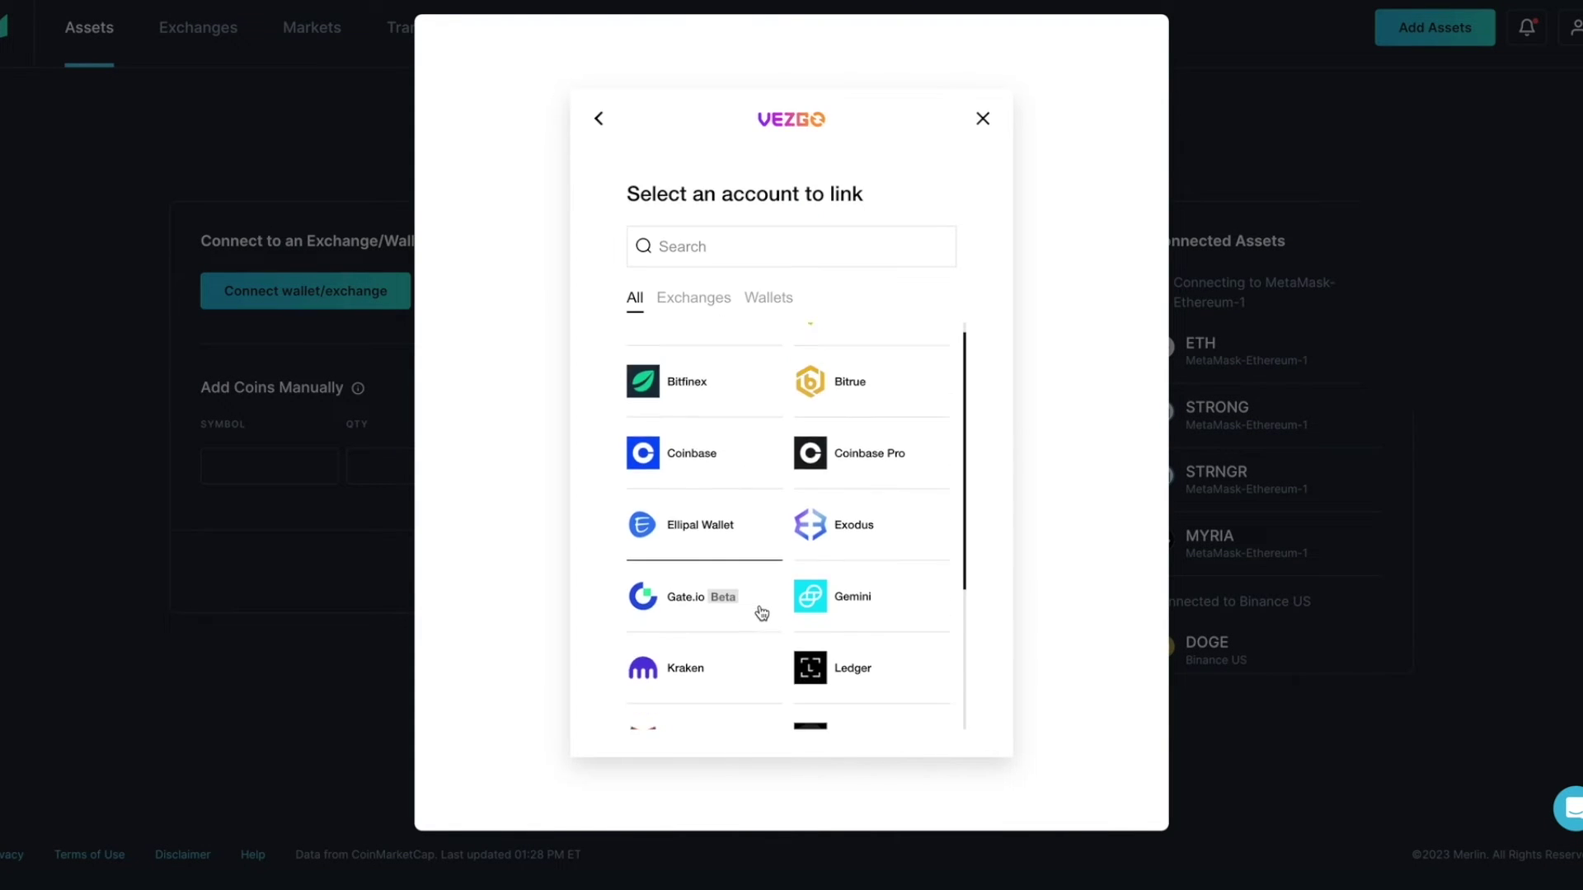
pyautogui.click(705, 553)
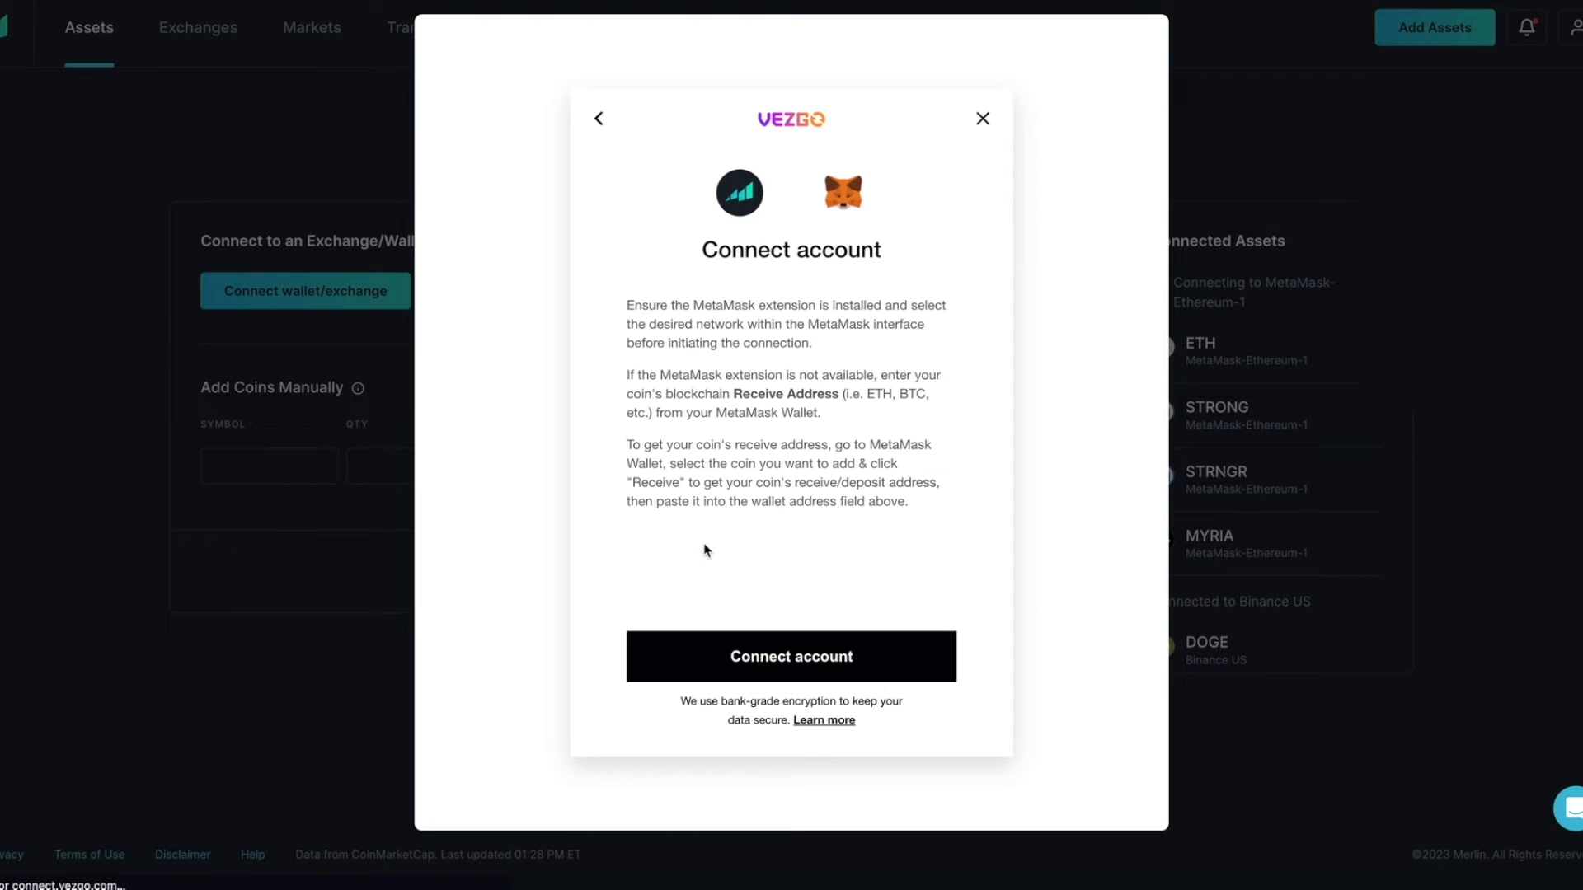
pyautogui.click(808, 659)
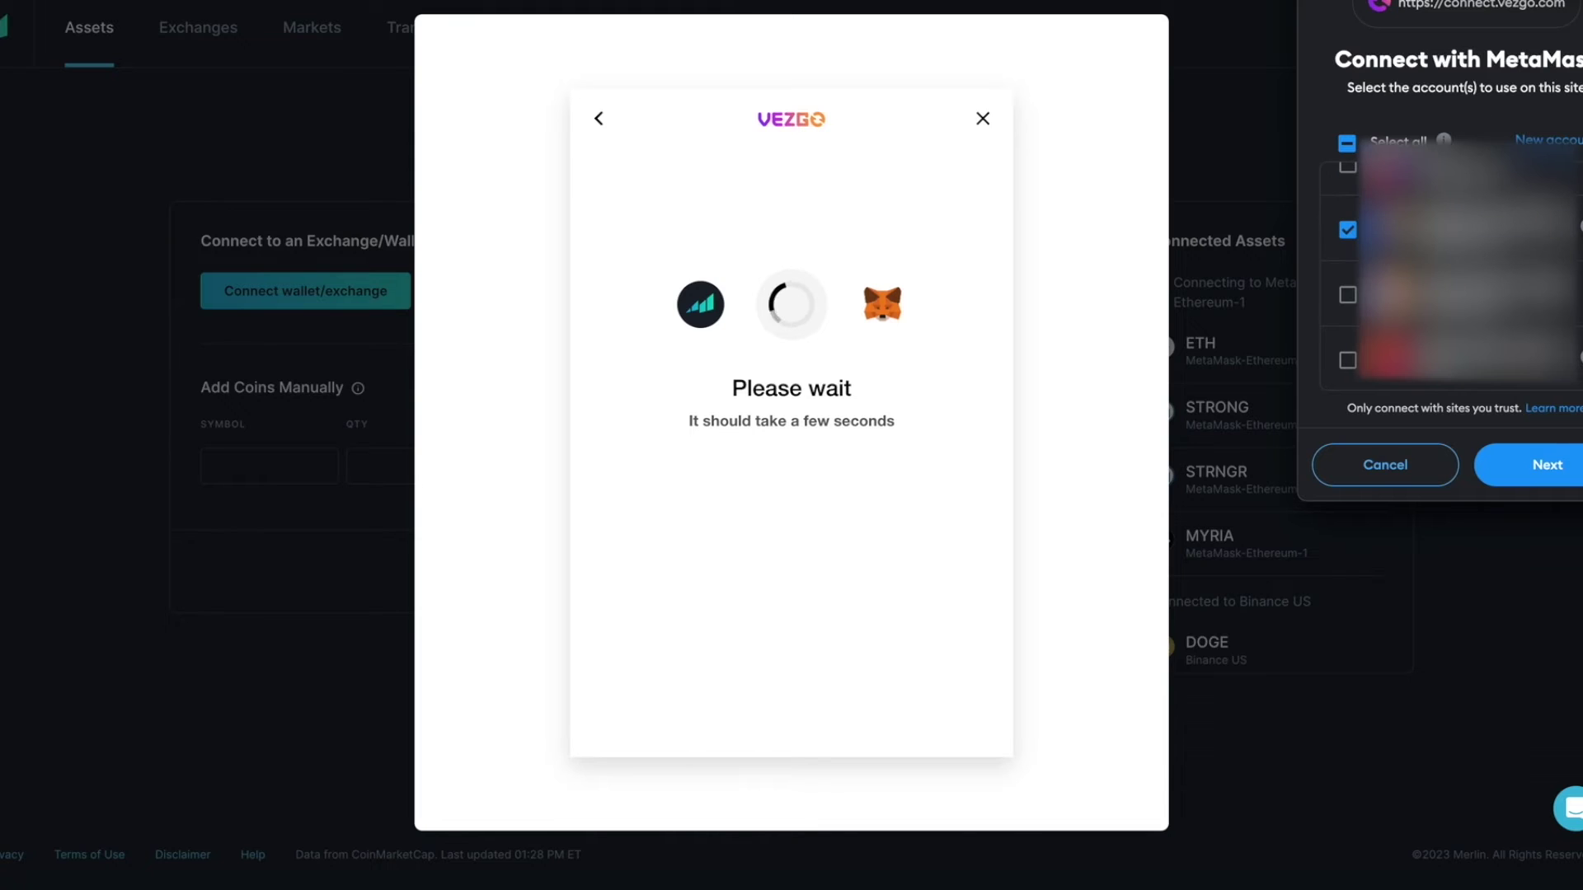
pyautogui.moveTo(1376, 0); pyautogui.dragTo(1271, 161)
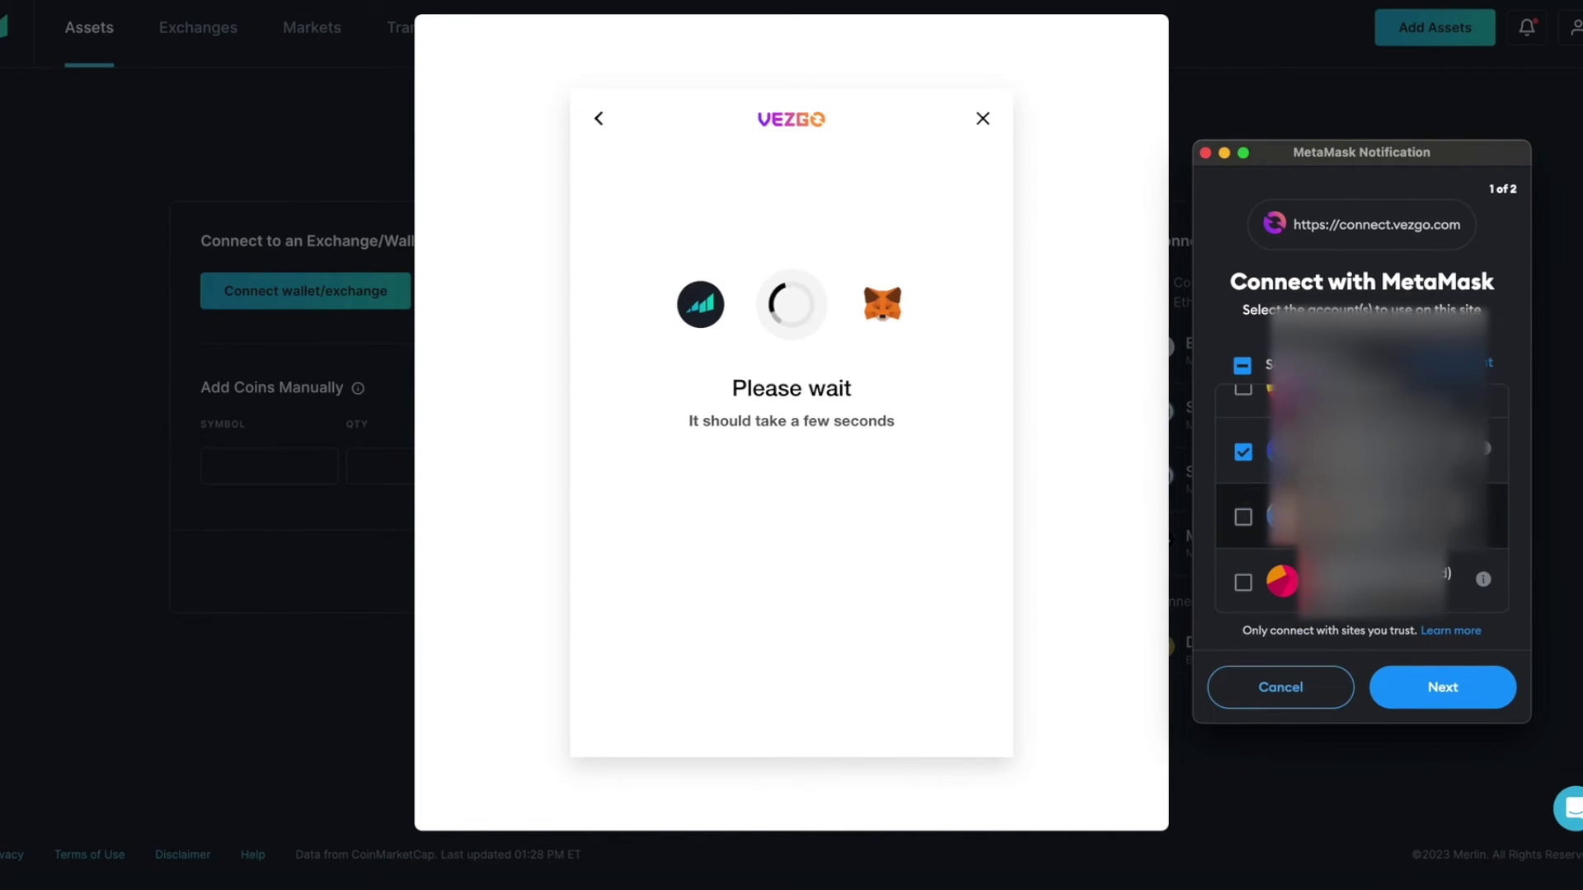
# Step: Deselect the third account in MetaMask's request and approve connecting to Vezgo
pyautogui.scroll(1, 1360, 494)
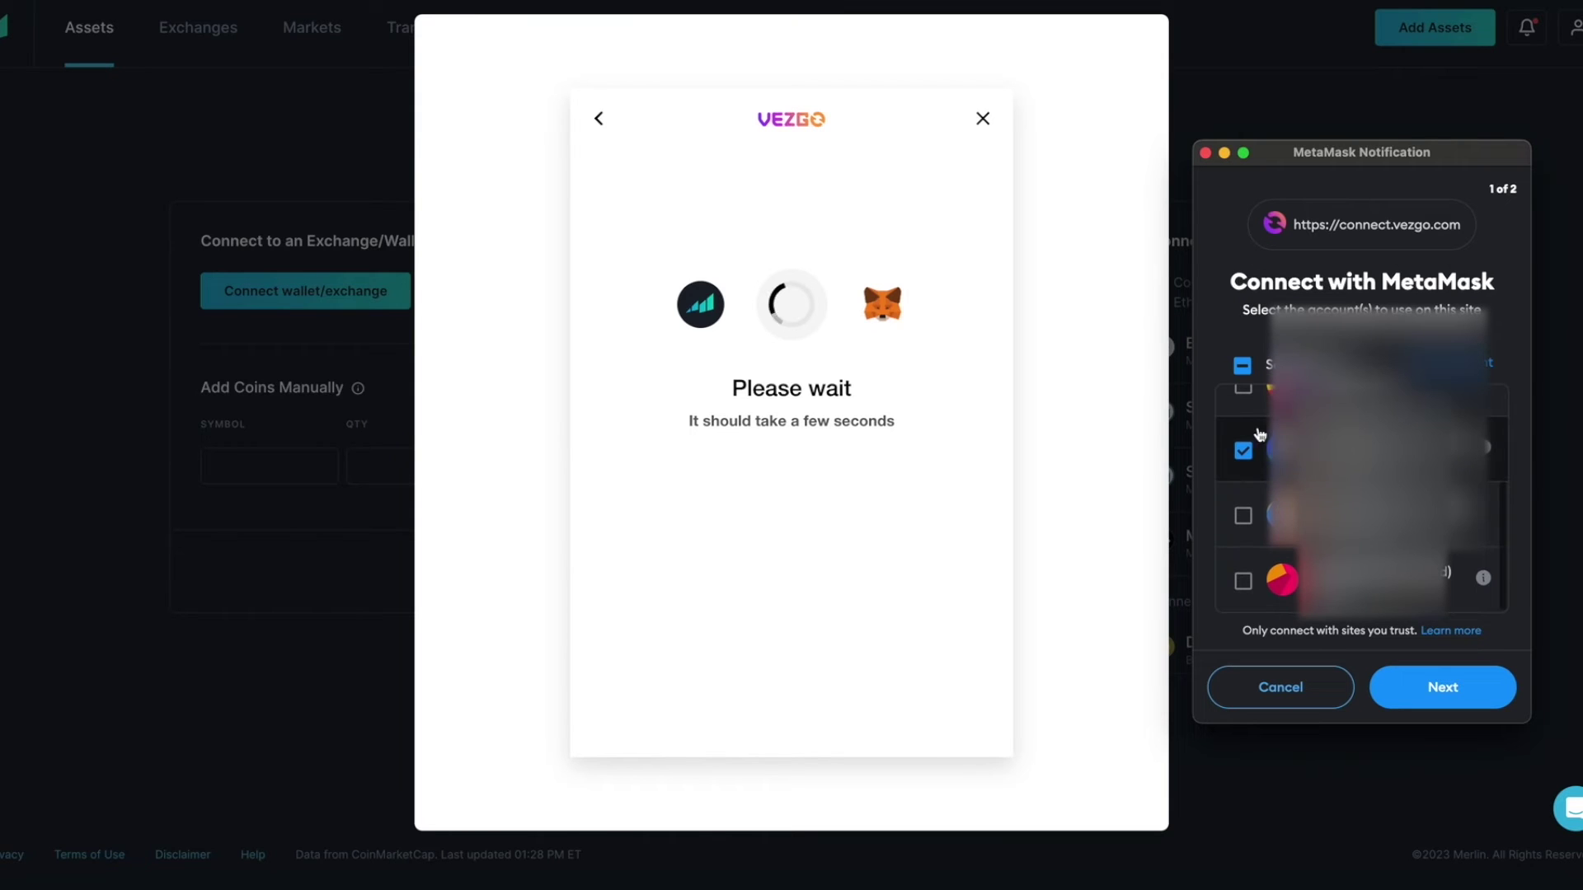
pyautogui.scroll(1, 1267, 483)
pyautogui.scroll(-1, 1268, 482)
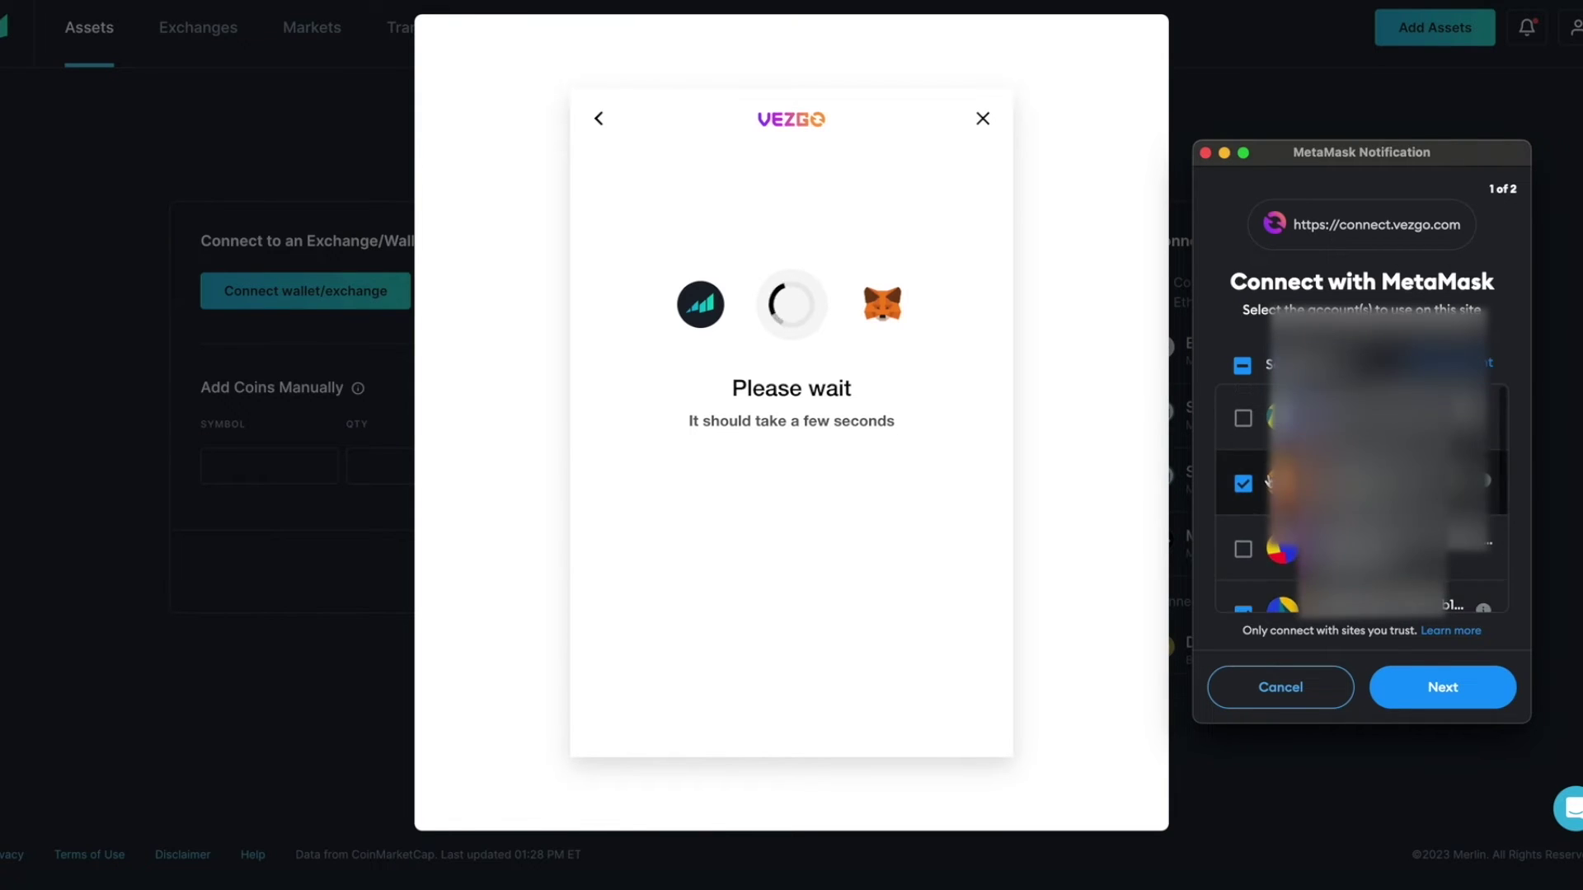
pyautogui.click(1255, 520)
pyautogui.scroll(1, 1262, 457)
pyautogui.scroll(1, 1261, 458)
pyautogui.click(1445, 693)
pyautogui.click(1452, 693)
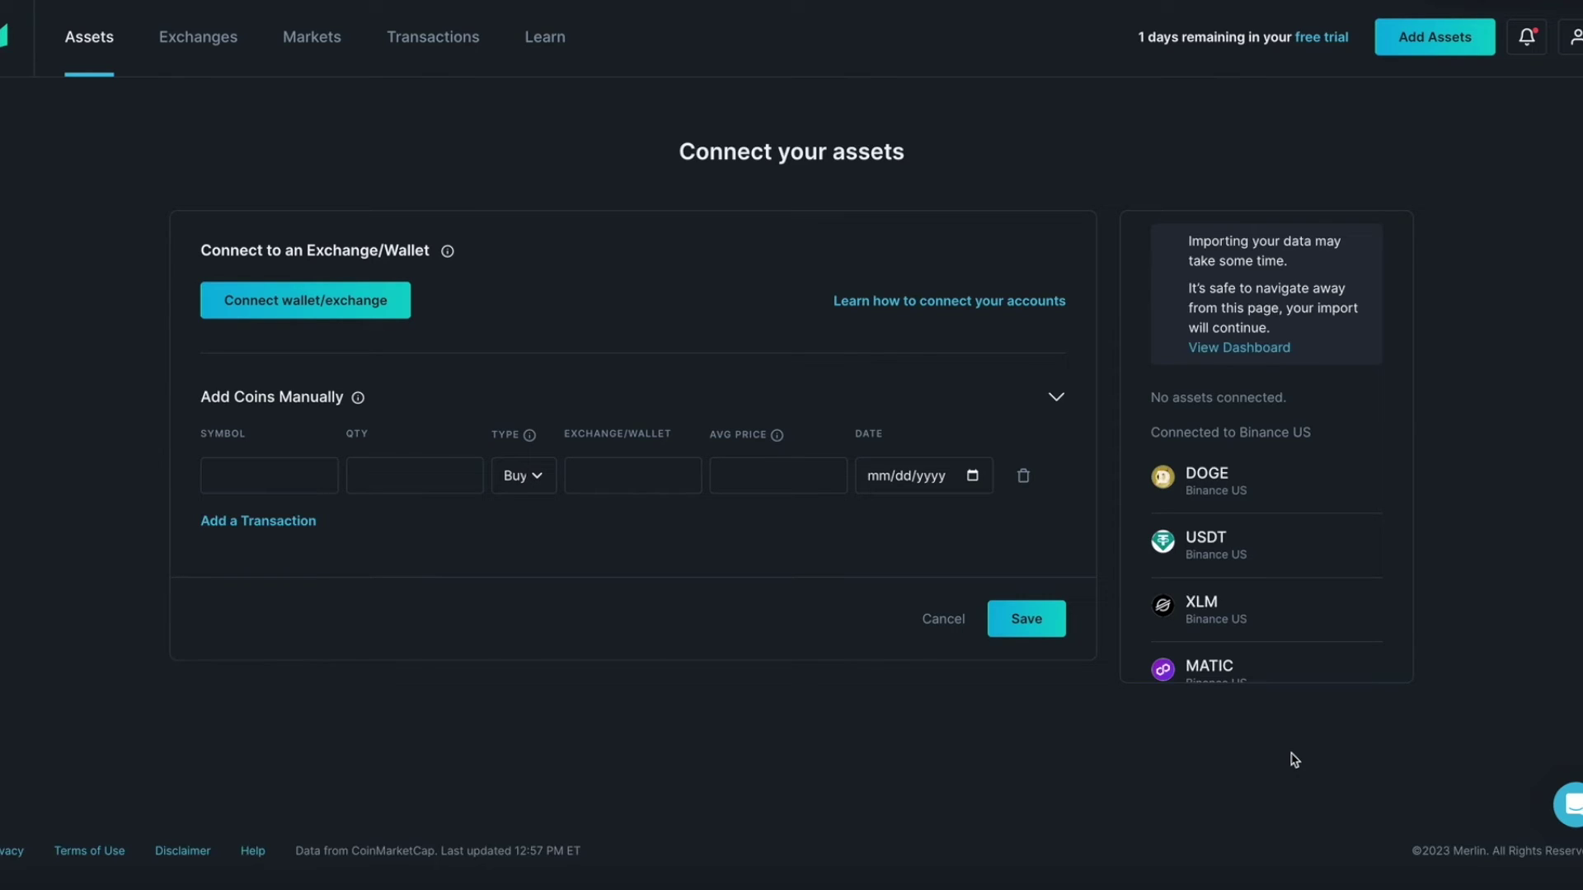
# Step: Wait for the wallet import to finish in Connected Assets, then go to Exchanges
pyautogui.scroll(1, 1302, 521)
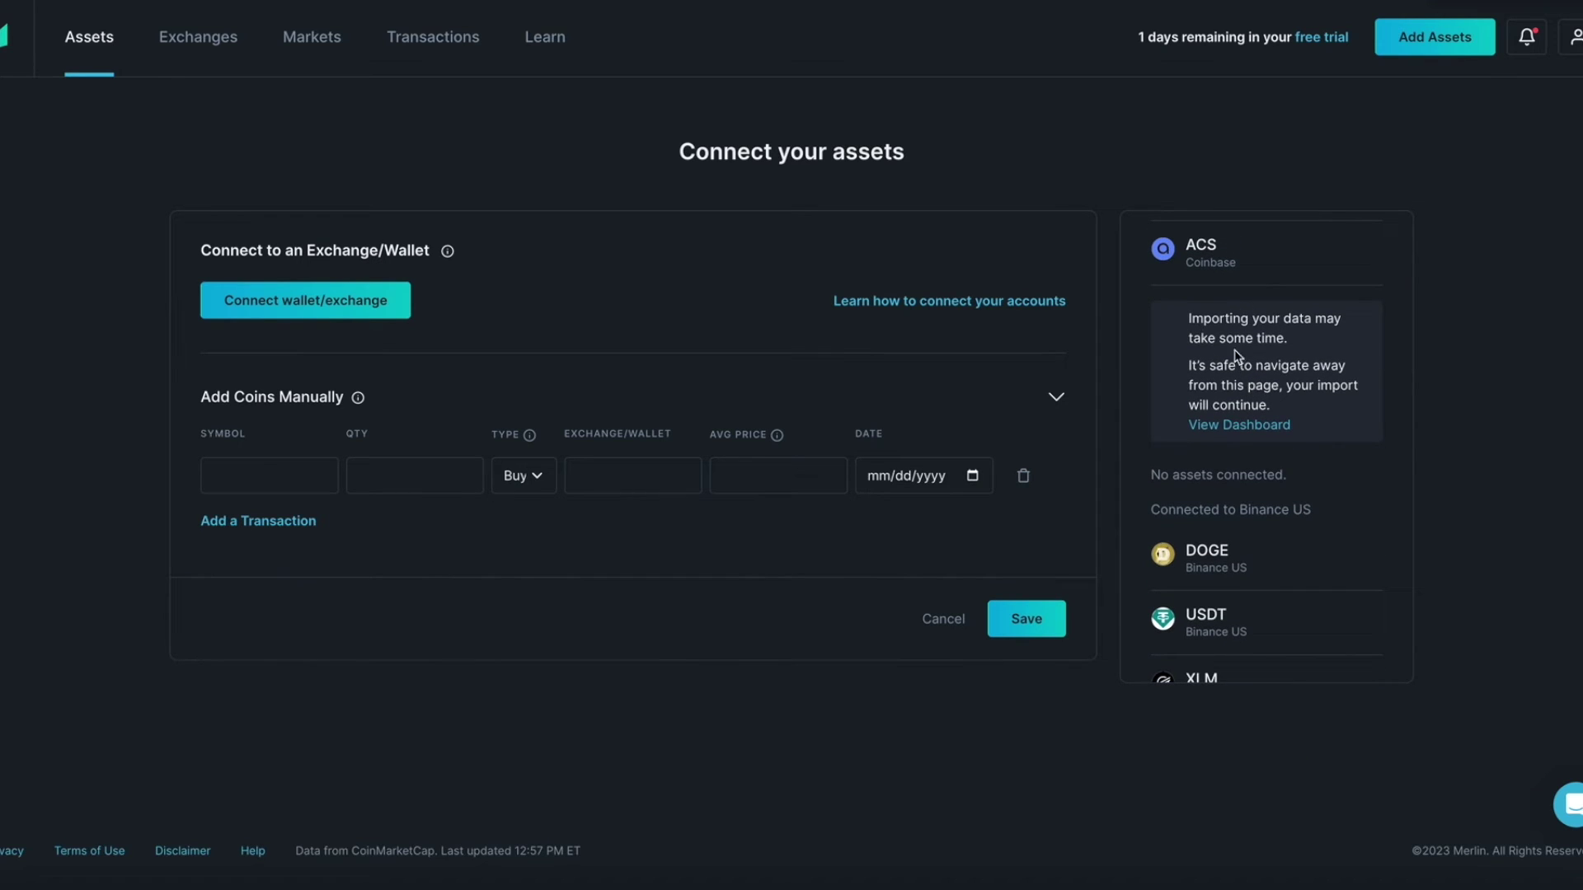
pyautogui.scroll(-1, 1202, 338)
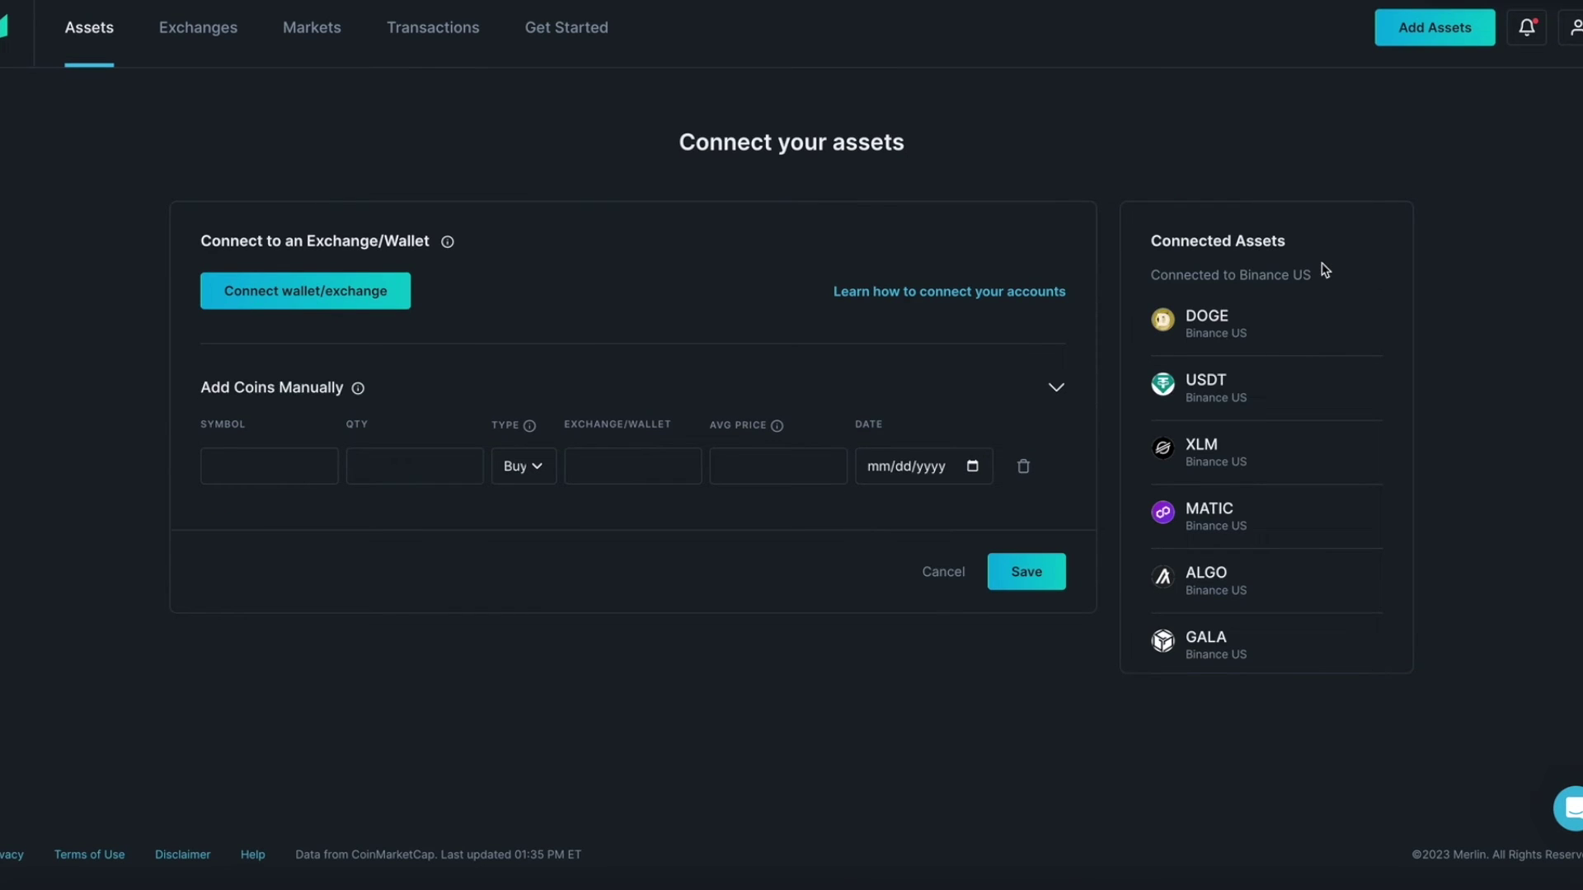
pyautogui.click(206, 42)
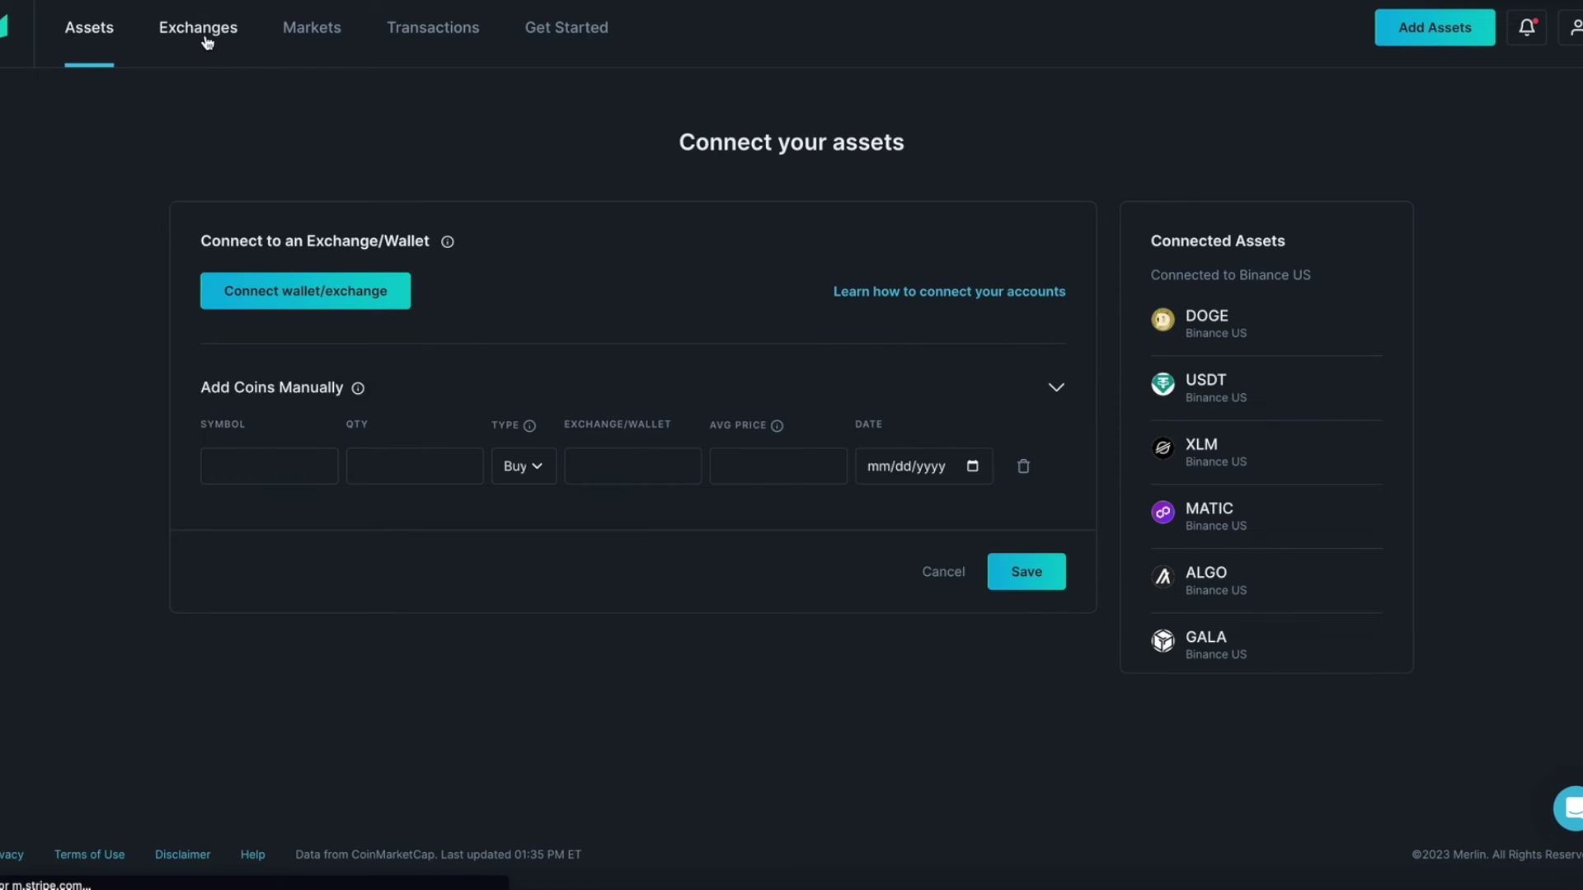
# Step: Filter the Exchanges page to MetaMask-Ethereum-1 and review its assets
pyautogui.click(272, 108)
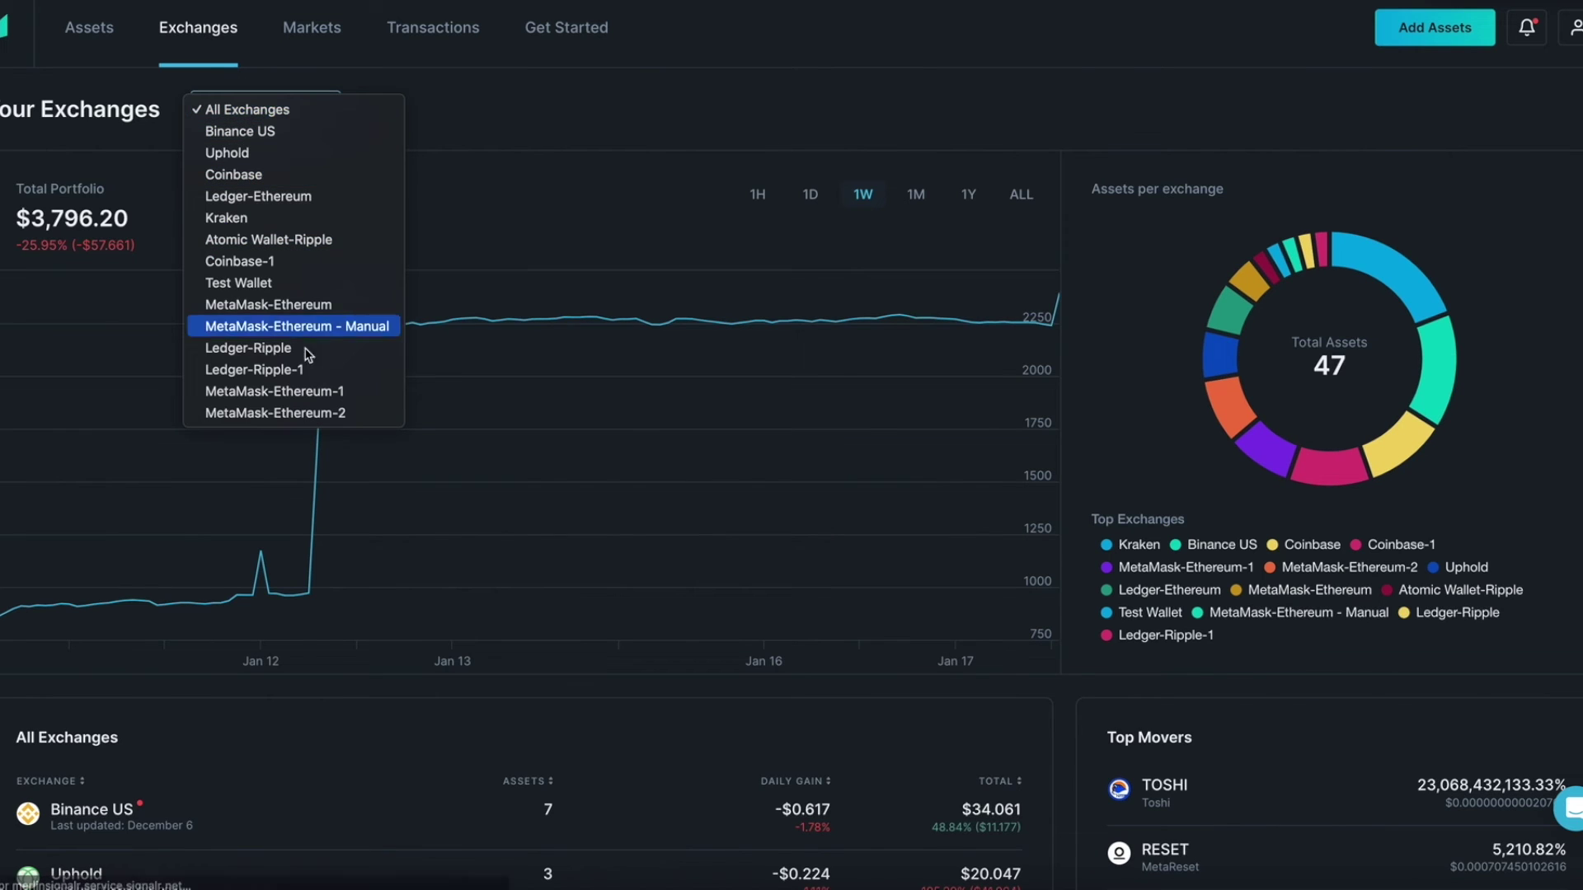
pyautogui.click(335, 398)
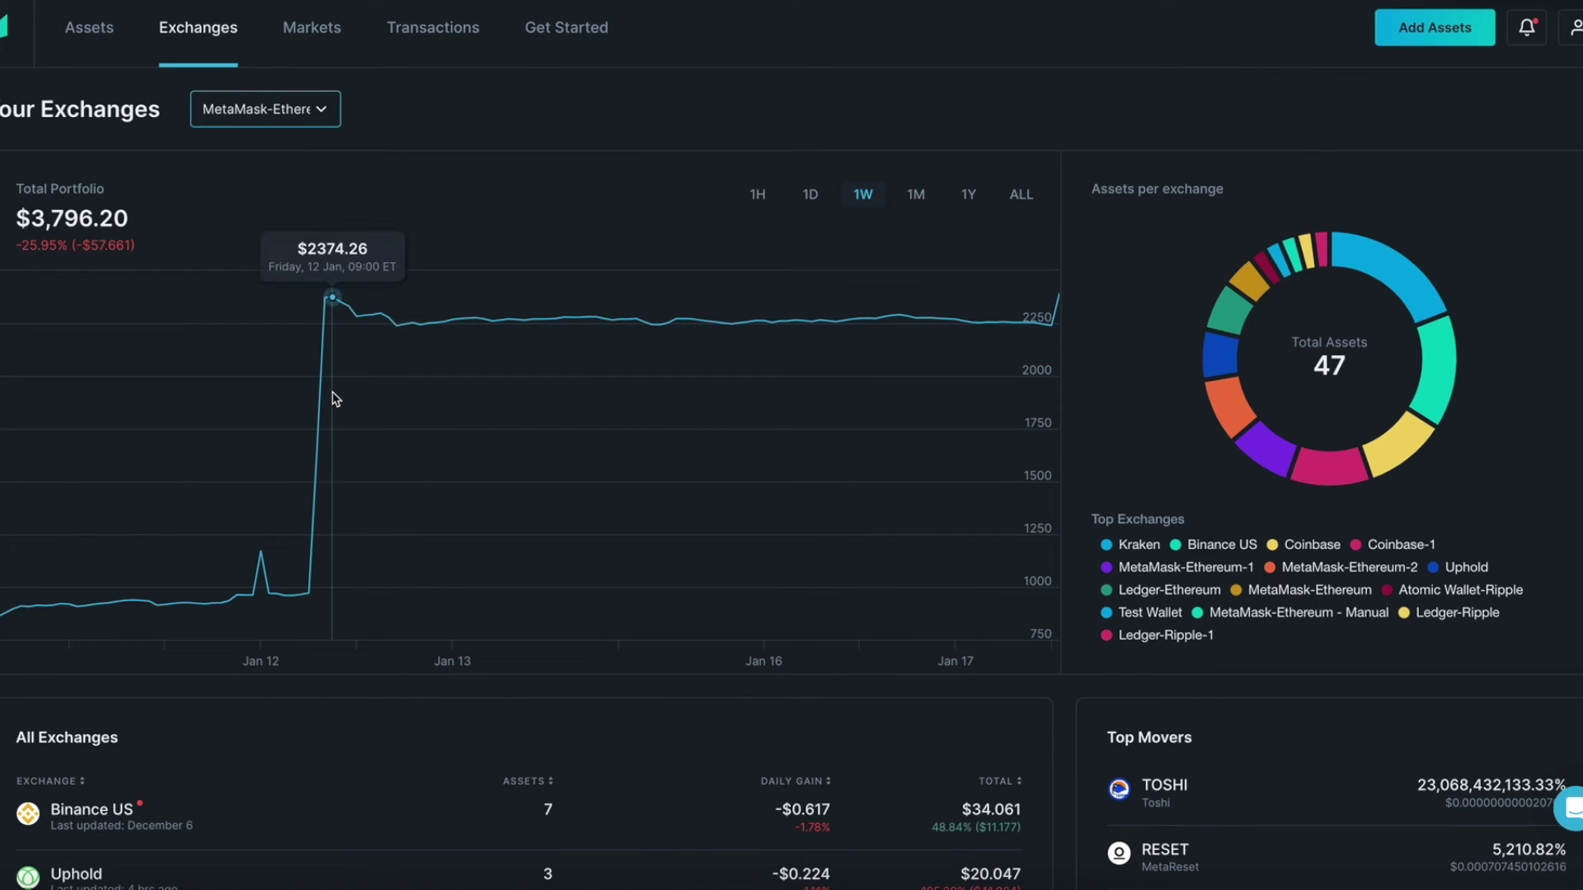
pyautogui.scroll(-3, 332, 399)
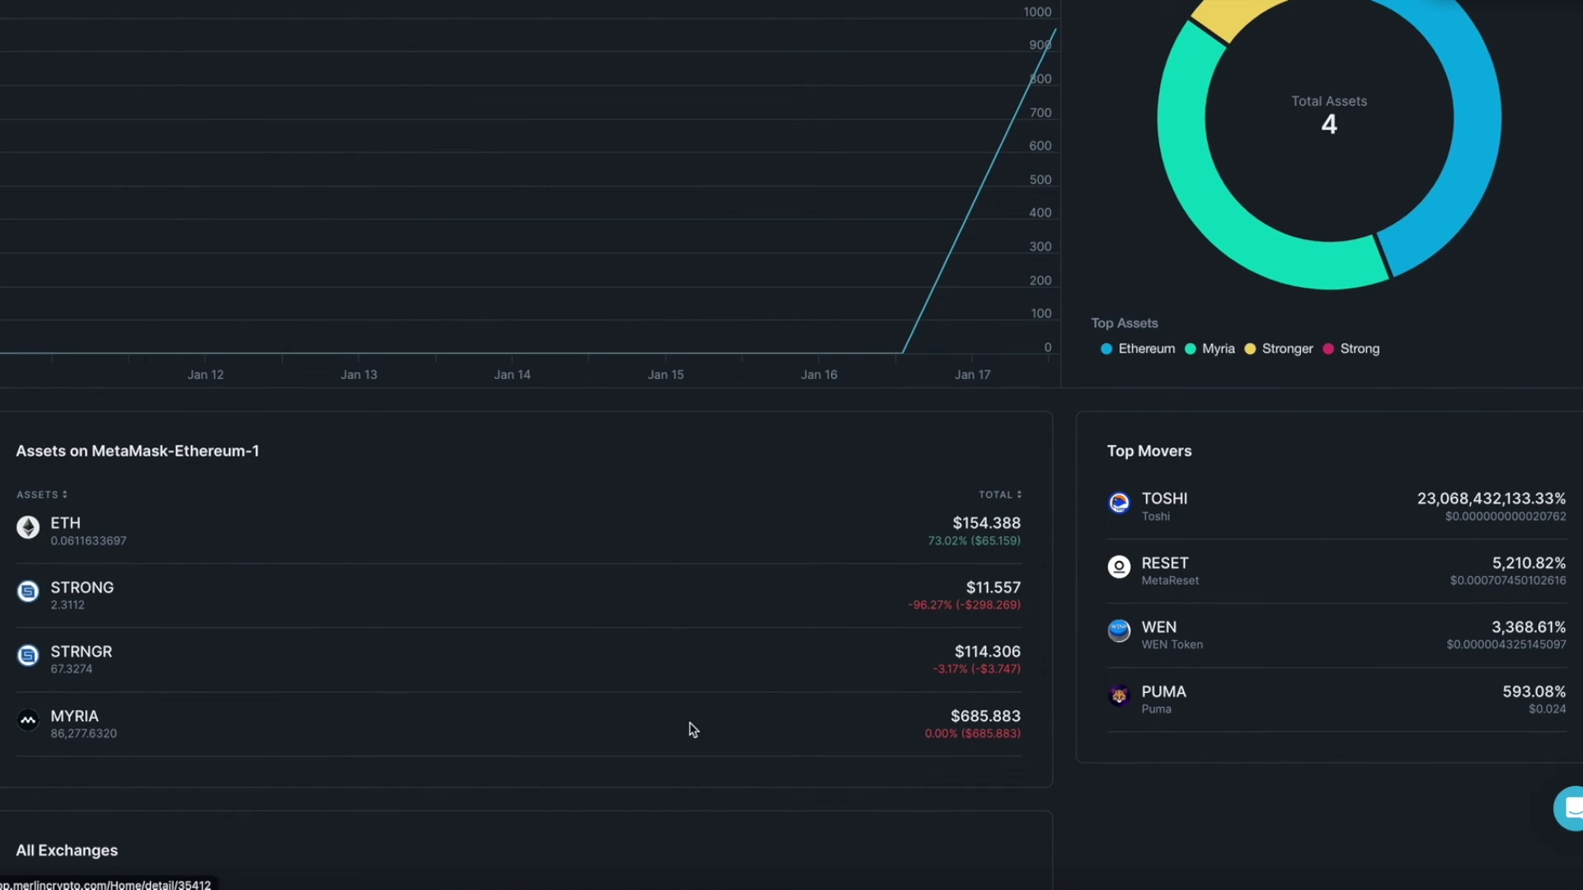
pyautogui.scroll(3, 891, 646)
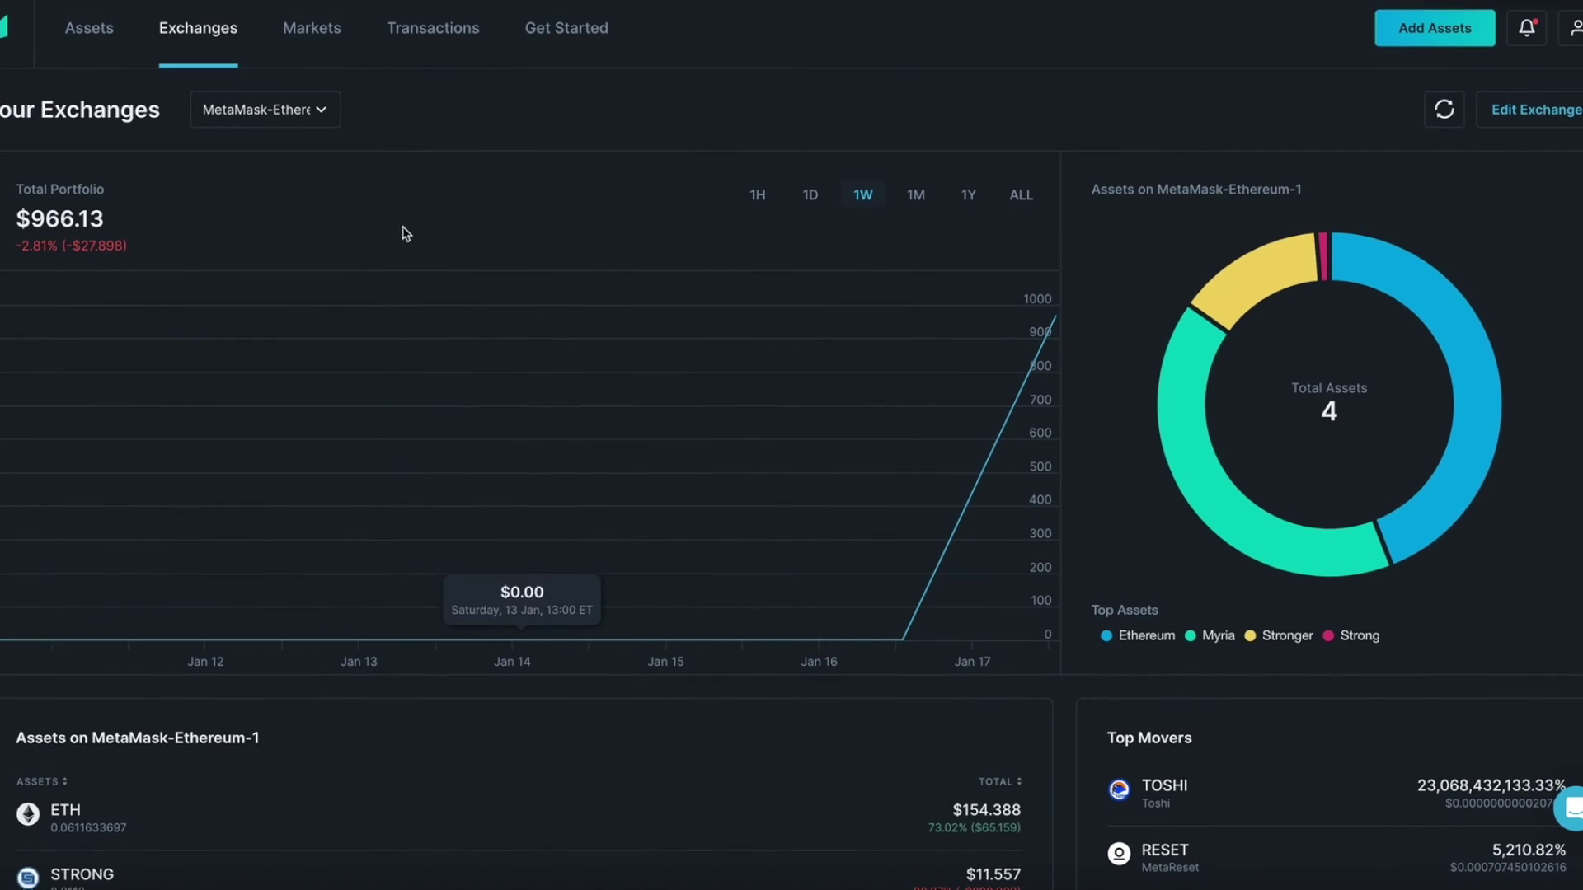
# Step: Switch to MetaMask-Ethereum-2 and review its $586.13 across ETH, USDC, STRONG and STRNGR
pyautogui.click(311, 110)
pyautogui.click(303, 136)
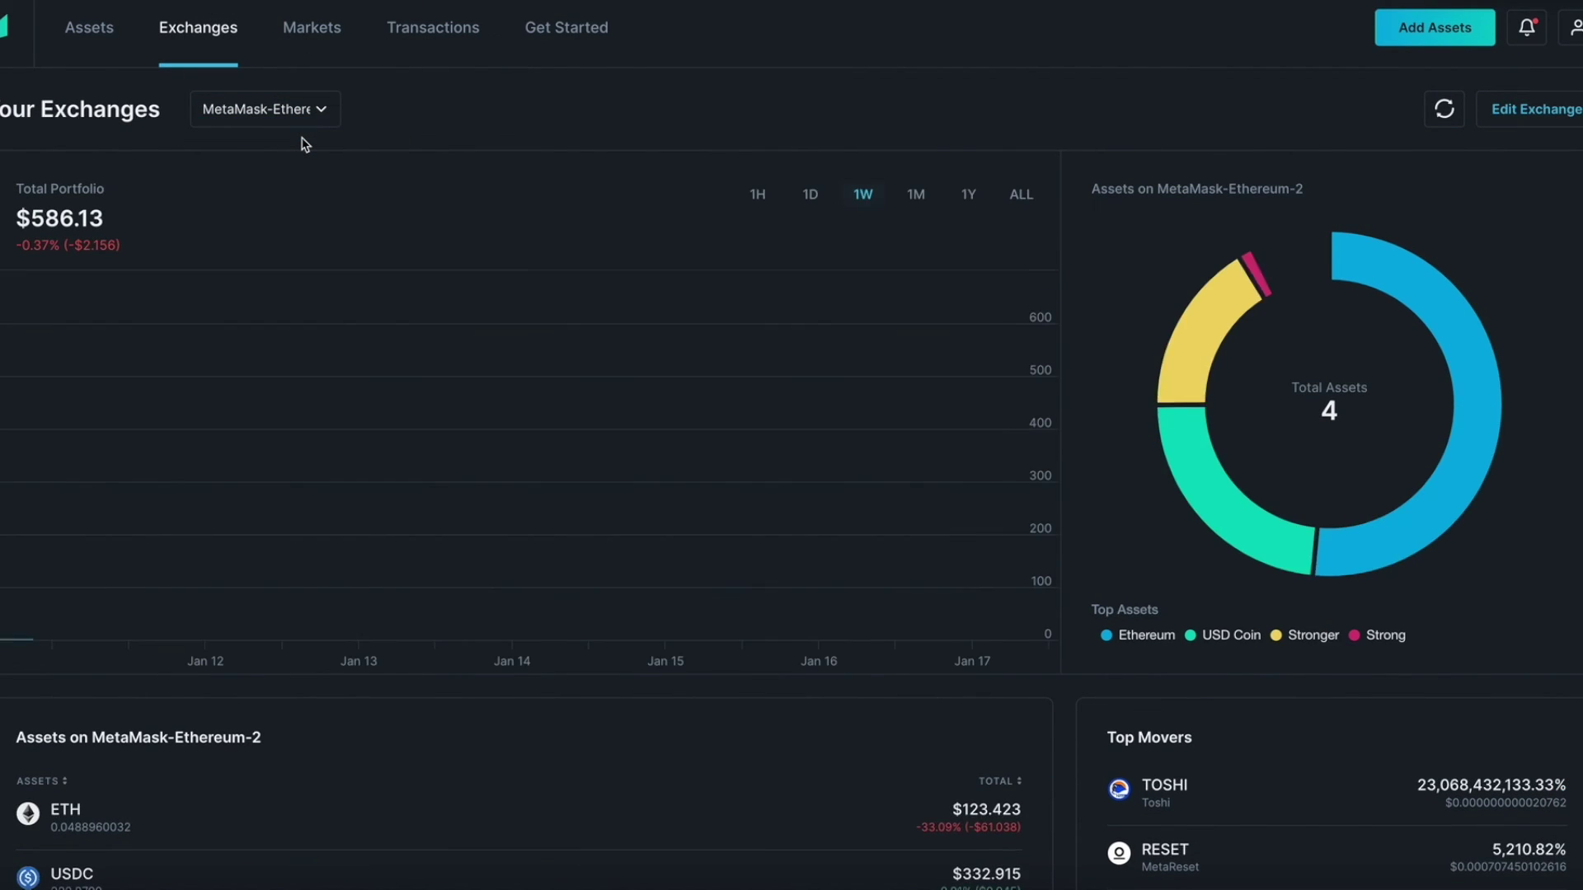
pyautogui.scroll(-4, 499, 200)
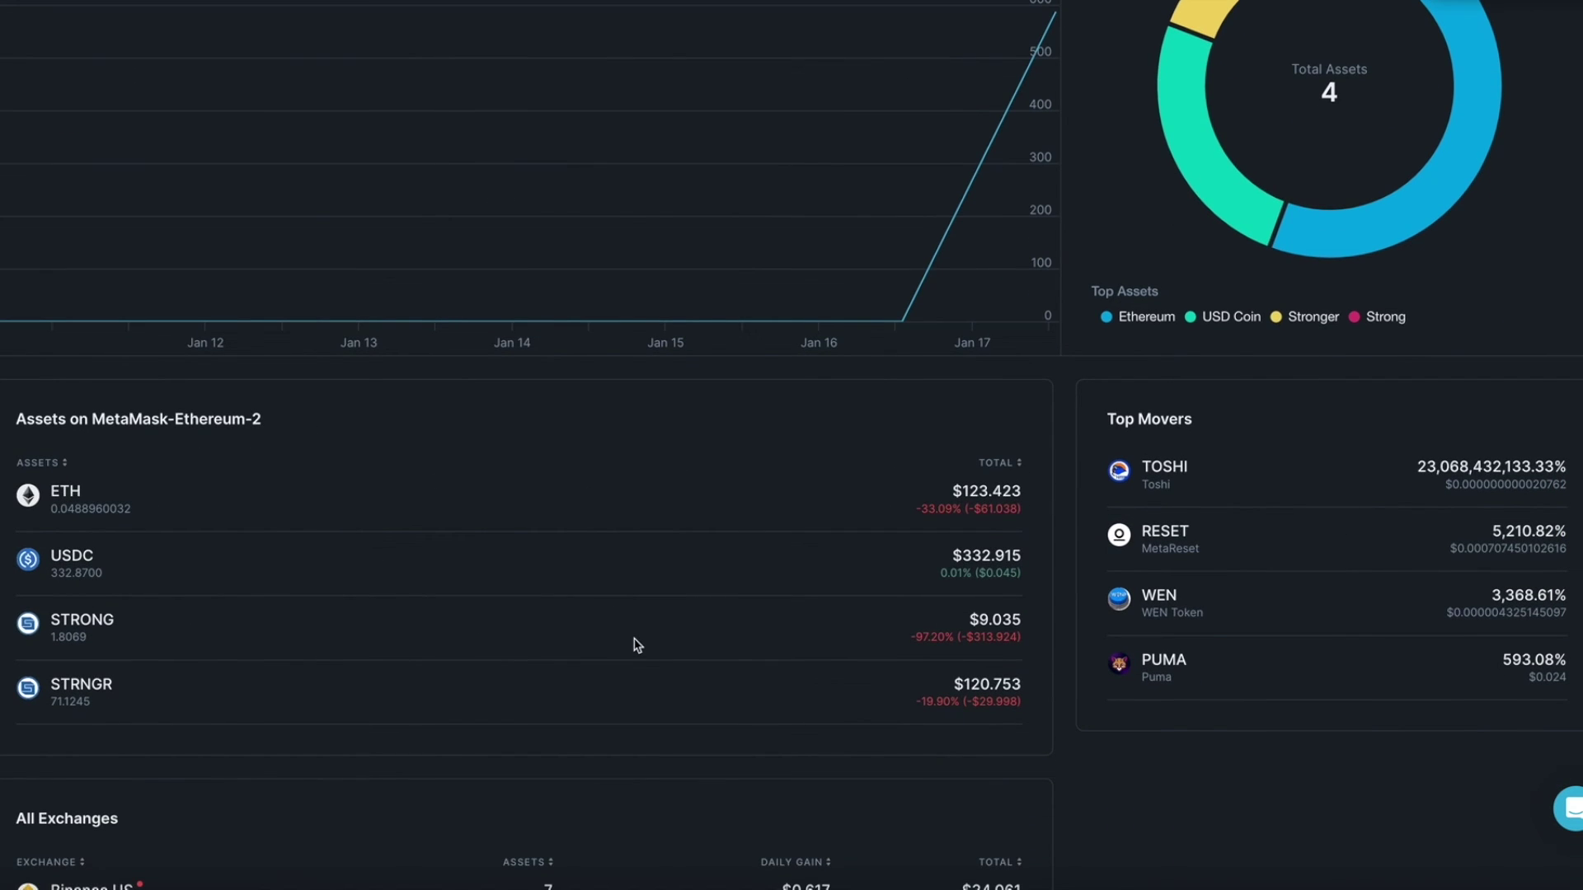
pyautogui.scroll(4, 637, 646)
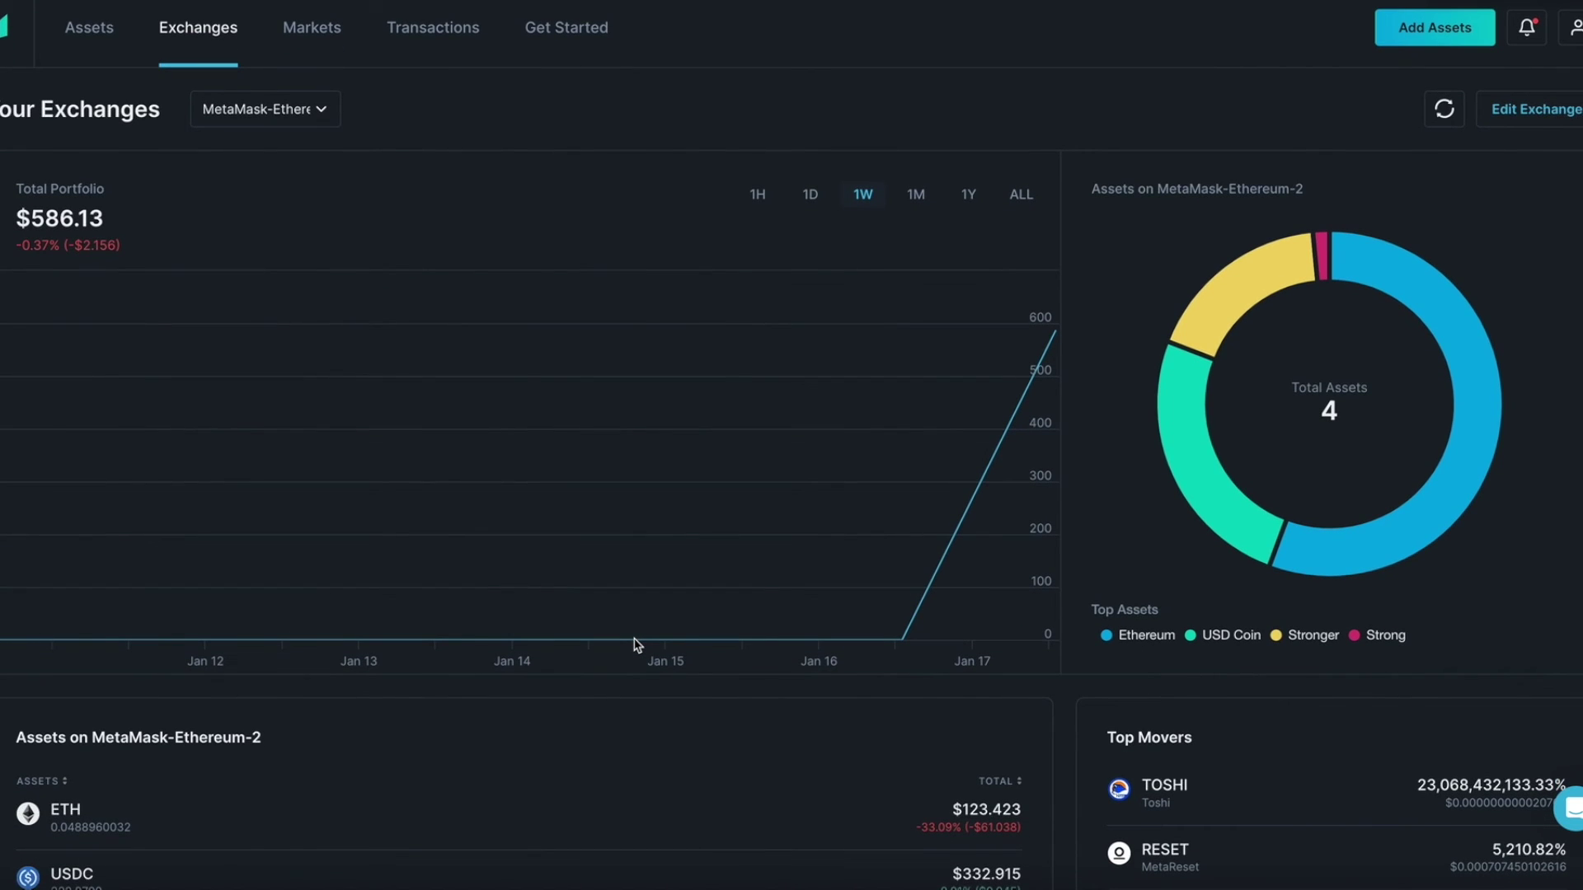
pyautogui.click(325, 117)
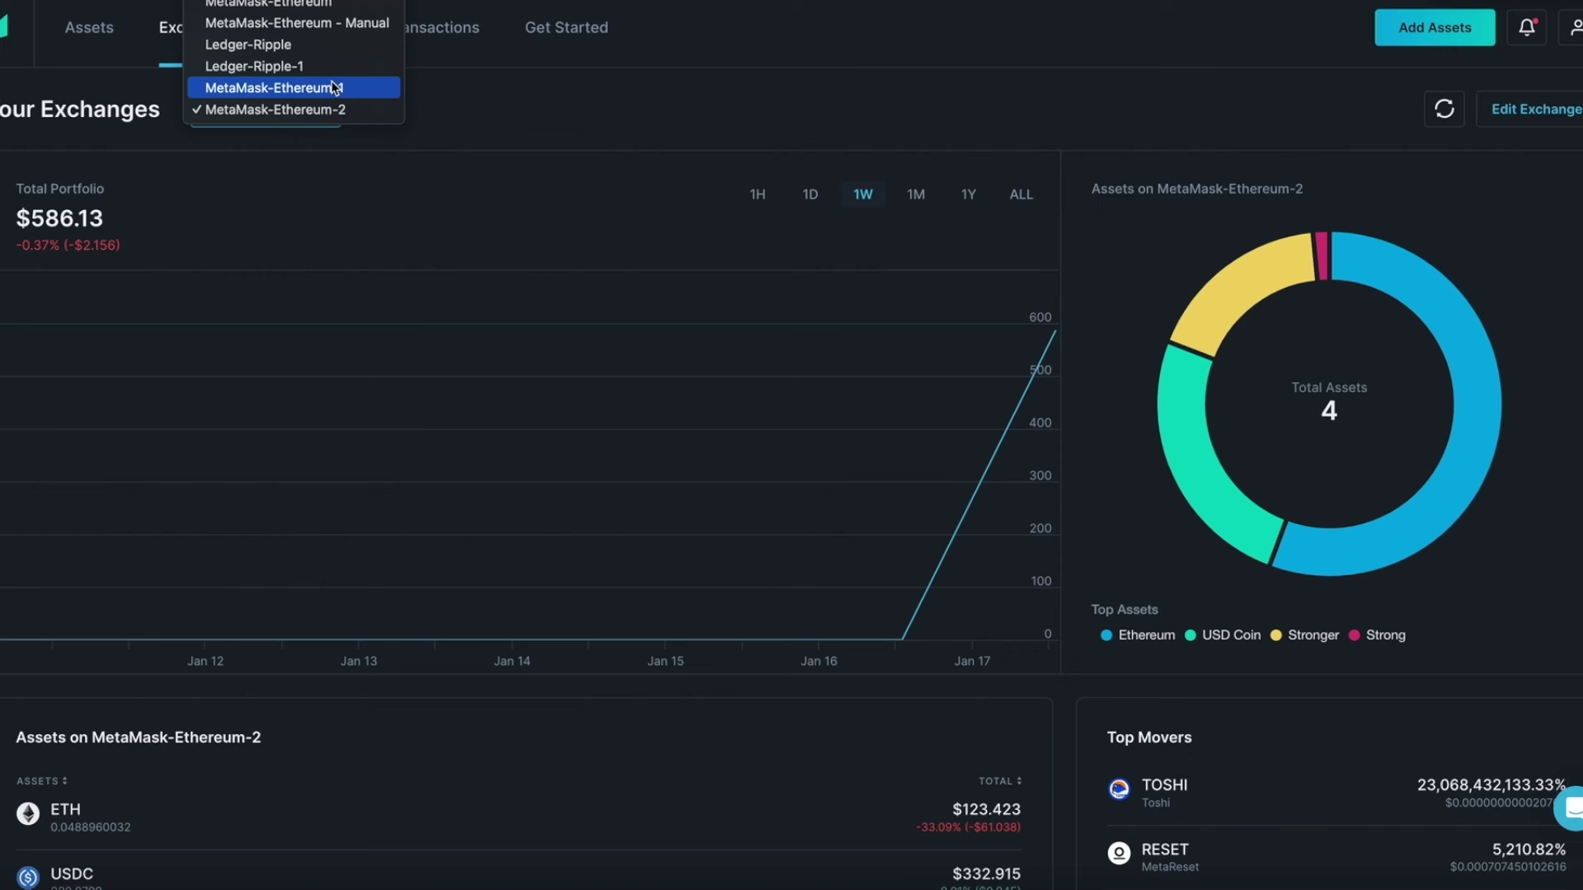
# Step: Select Polygon Mainnet from MetaMask's network list, then dismiss the wallet popup
pyautogui.click(1117, 33)
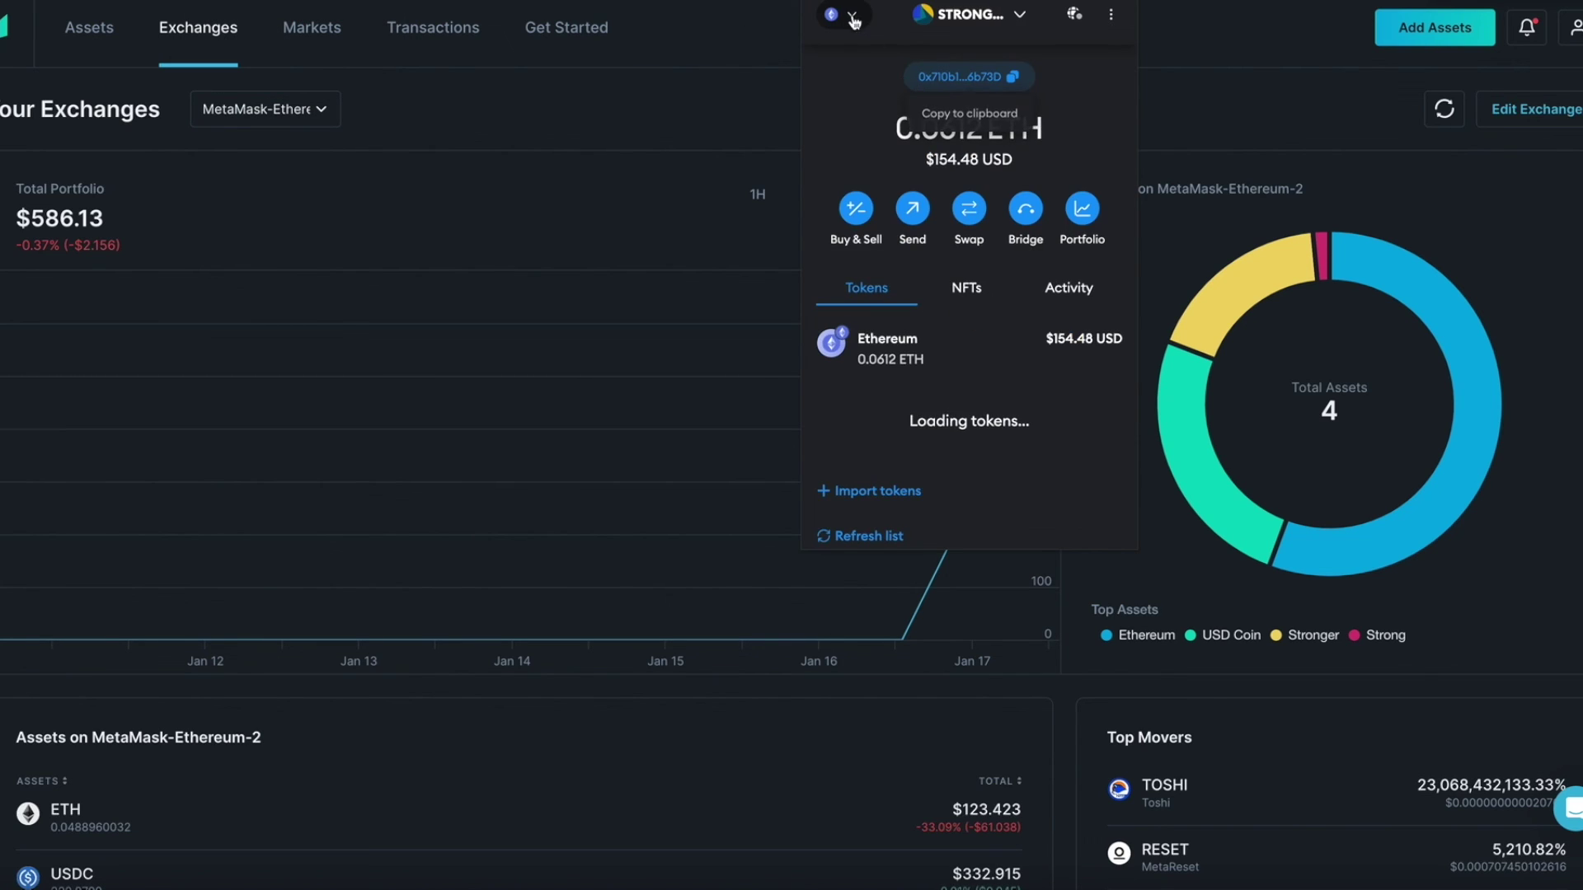
pyautogui.click(851, 17)
pyautogui.scroll(-1, 923, 221)
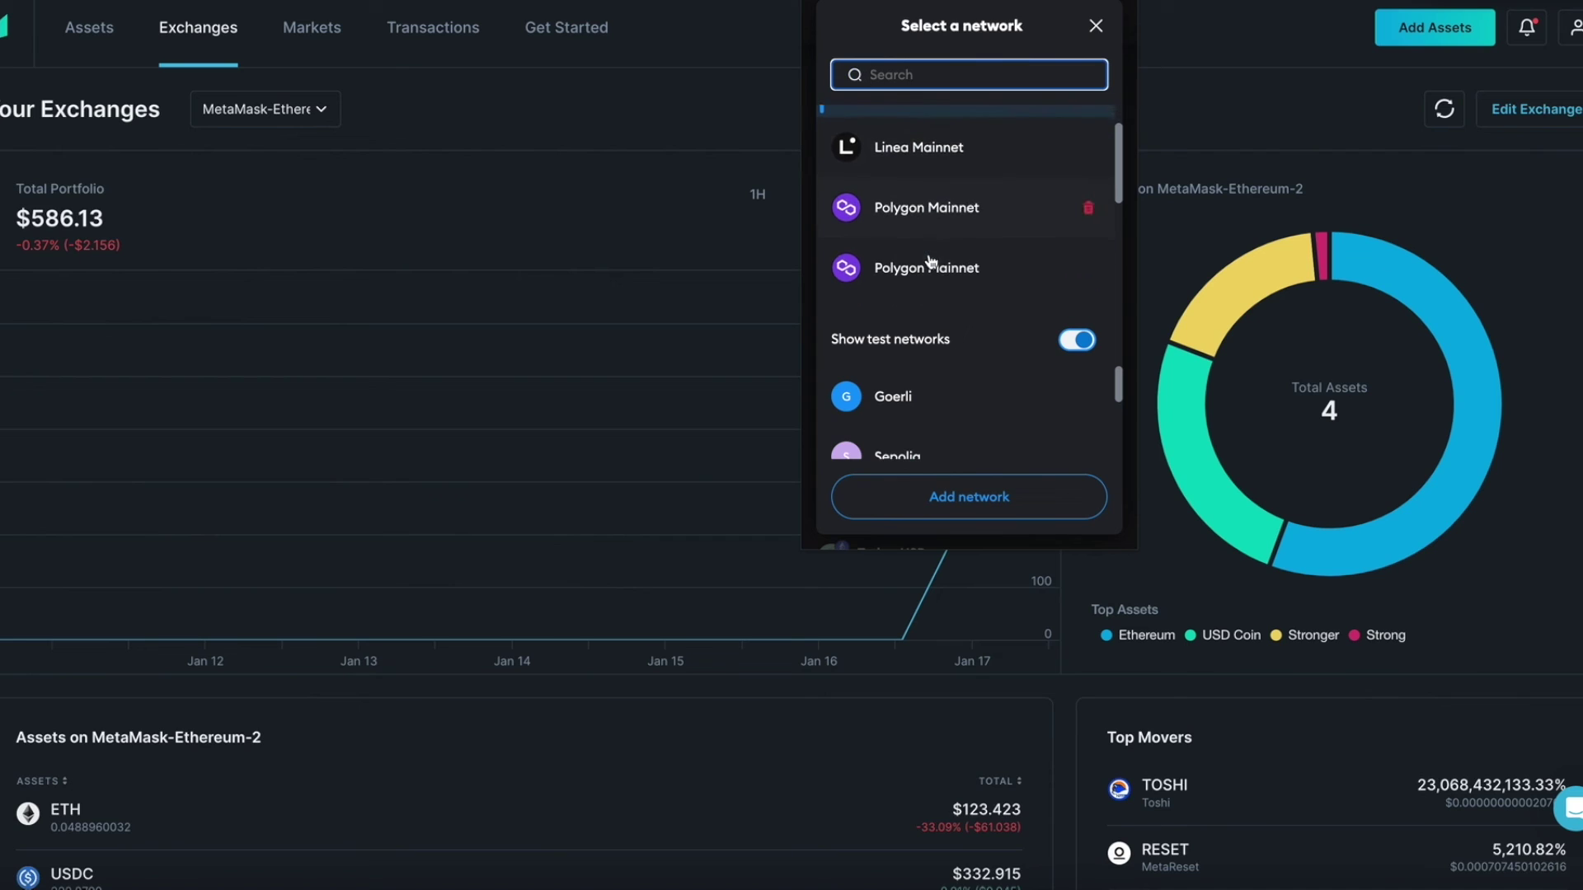
pyautogui.click(948, 214)
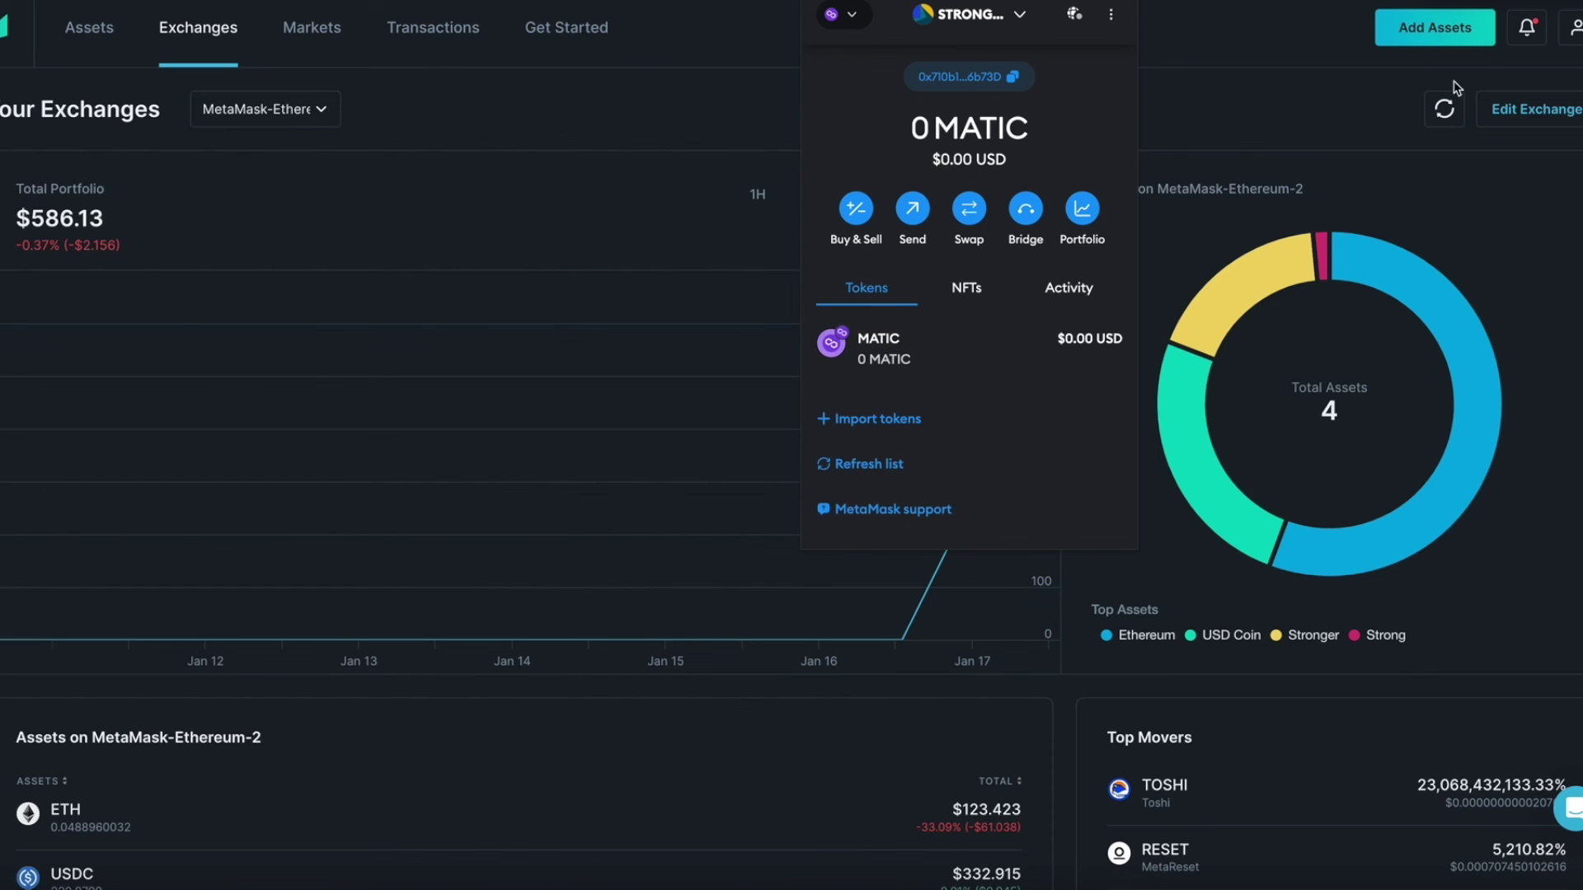
pyautogui.click(1253, 101)
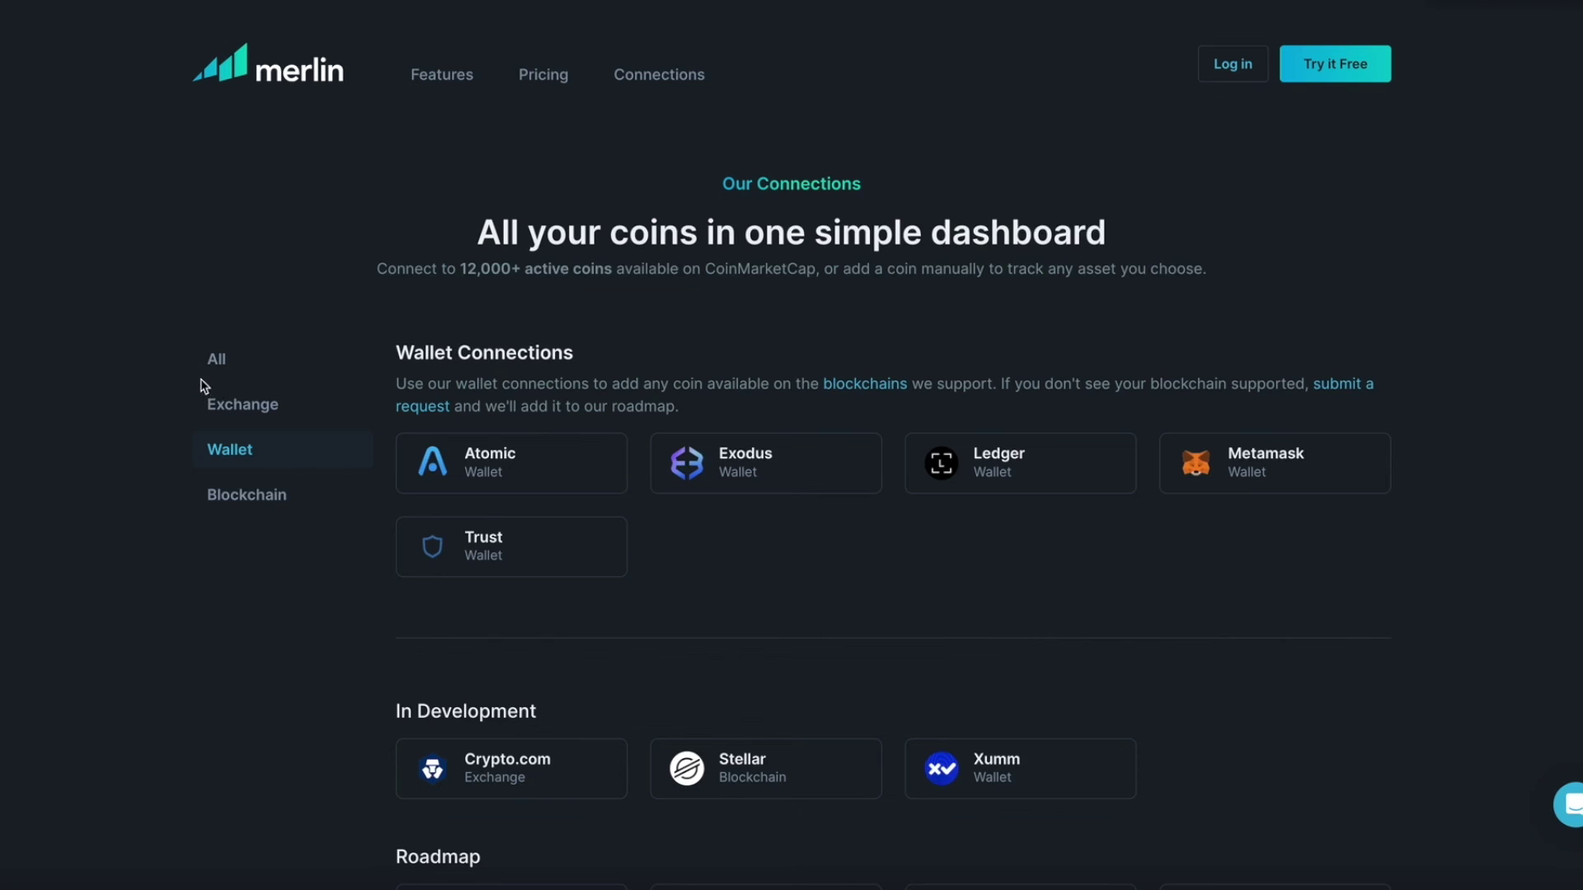
pyautogui.click(237, 413)
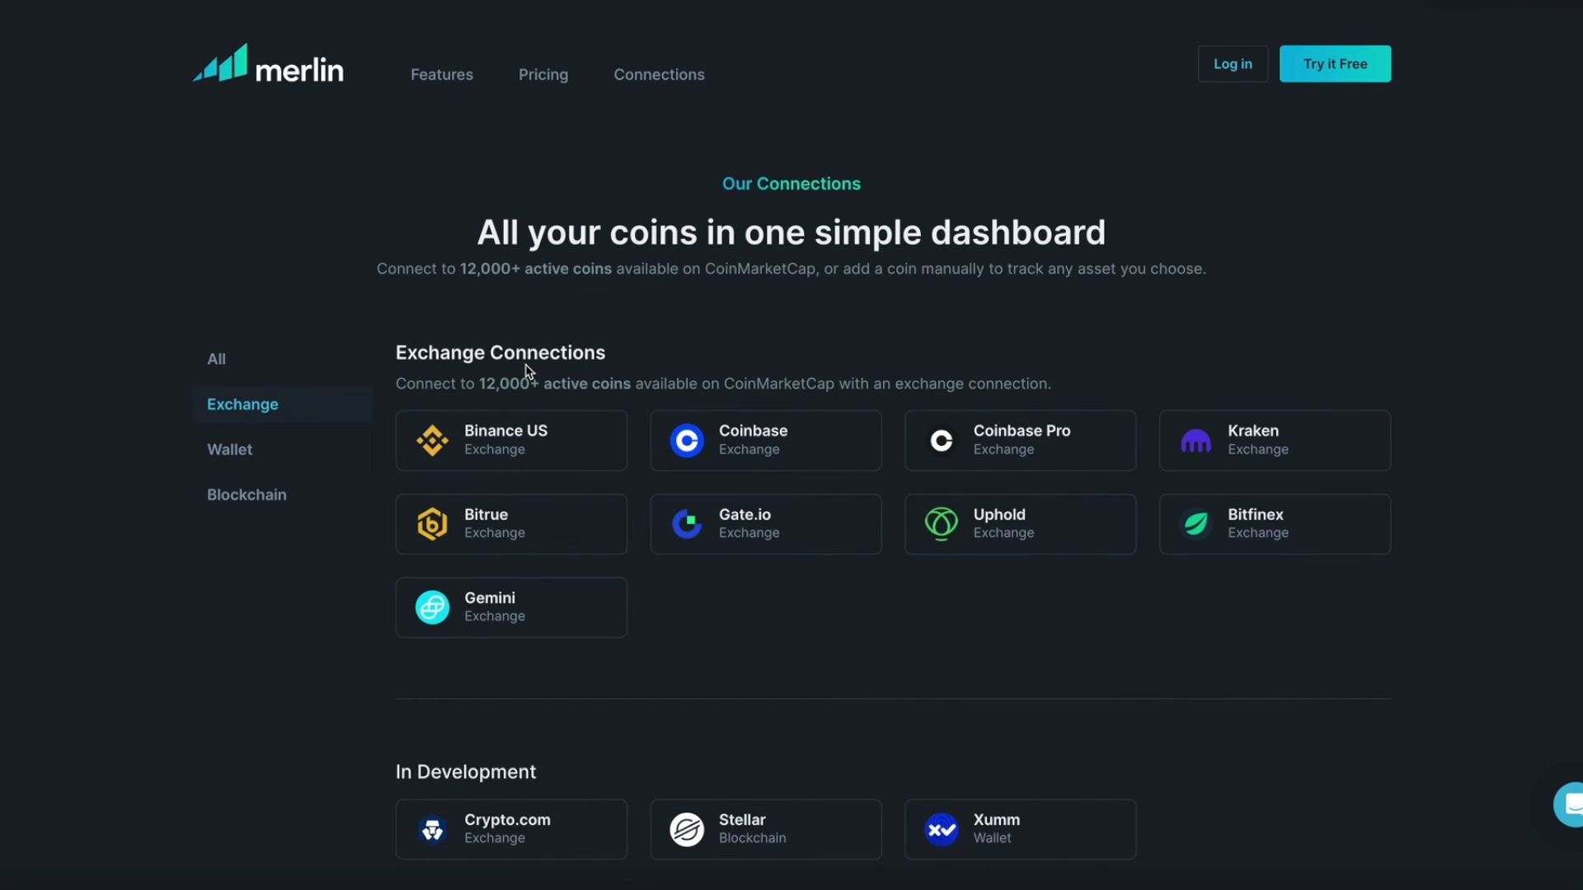
pyautogui.click(253, 450)
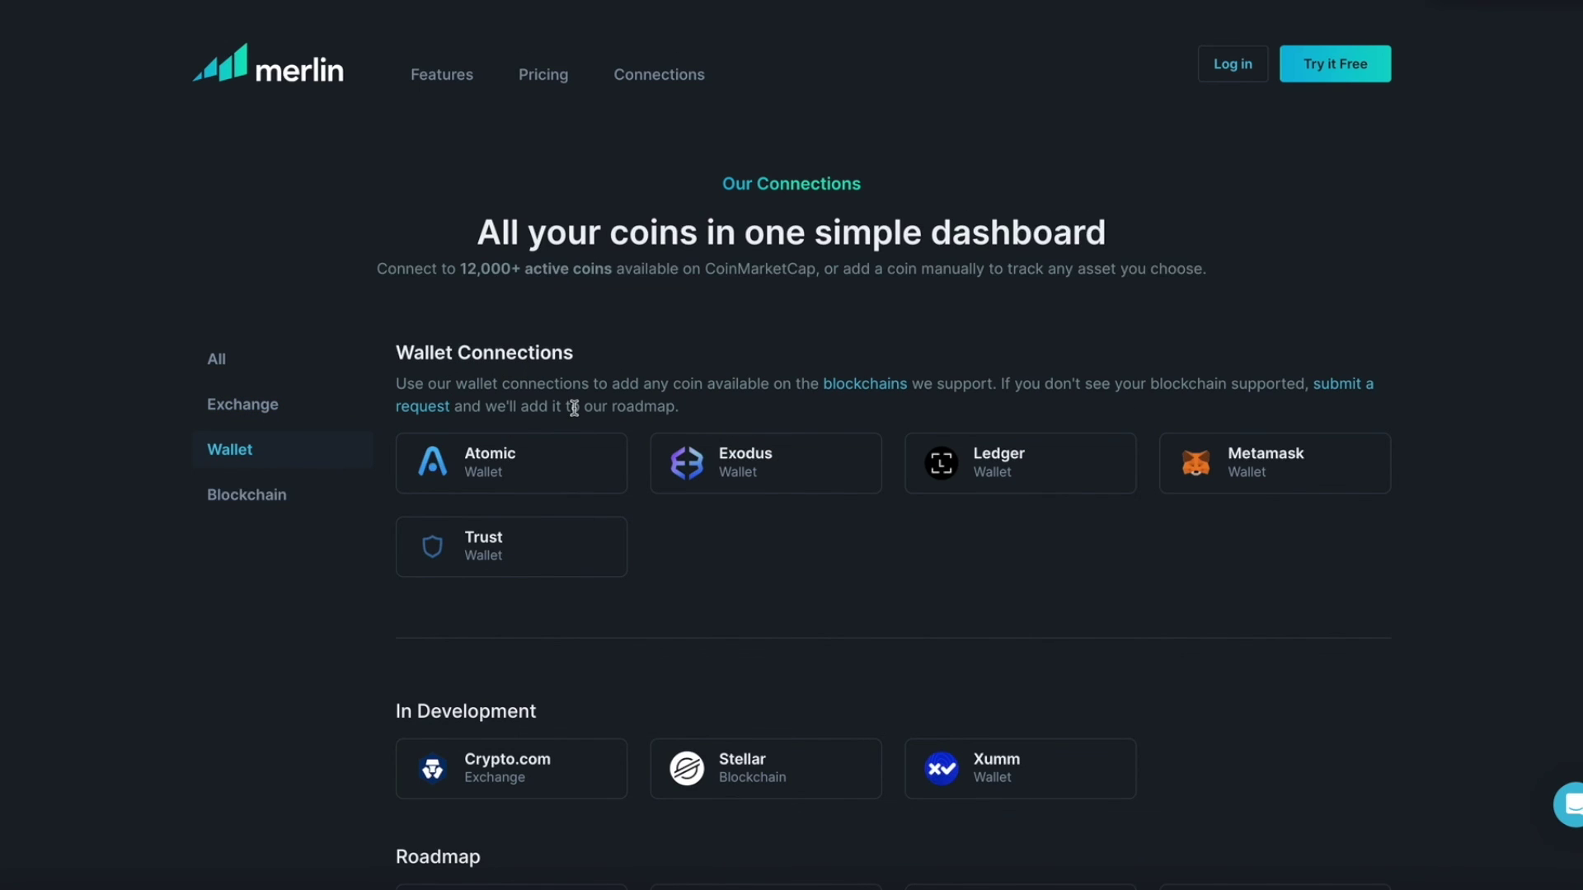
pyautogui.scroll(-4, 574, 407)
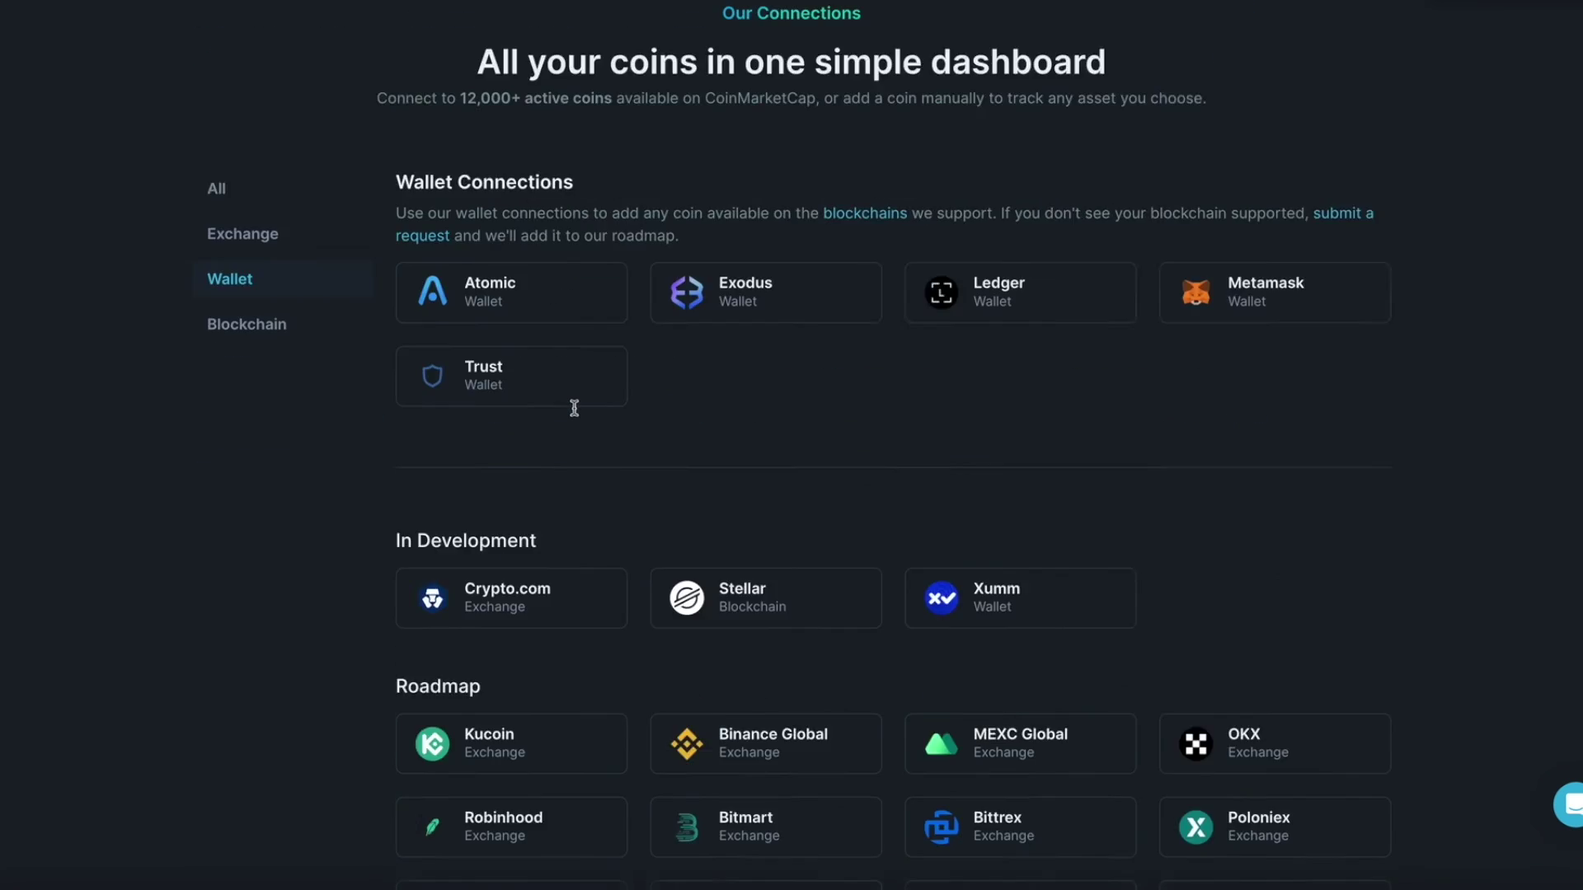